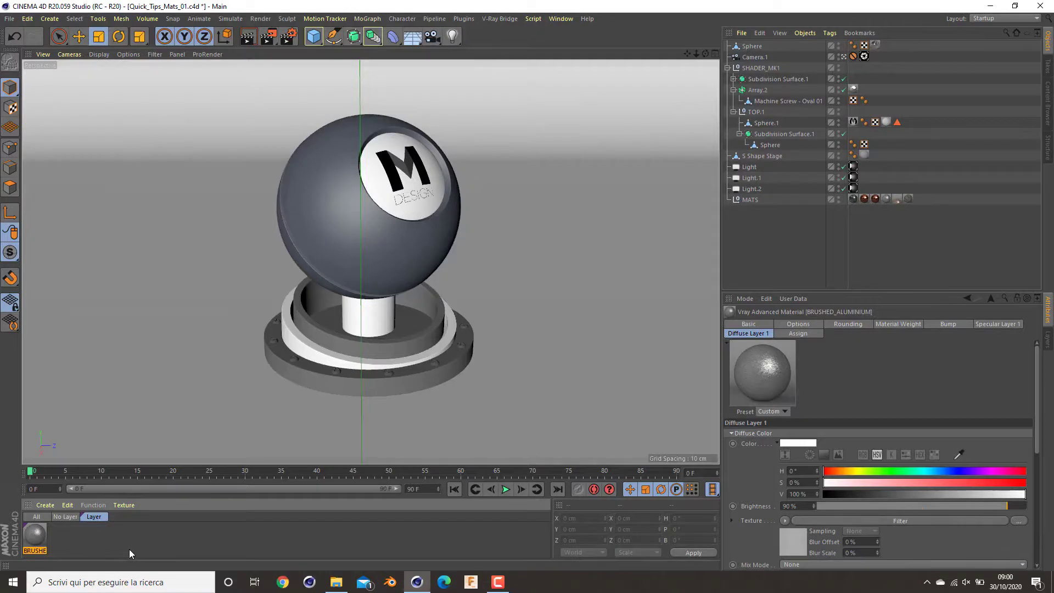
Open the BRUSHED_ALUMINIUM V-Ray material from the Material Manager in the Material Editor.
{"action": "double_click", "coordinate": [37, 536]}
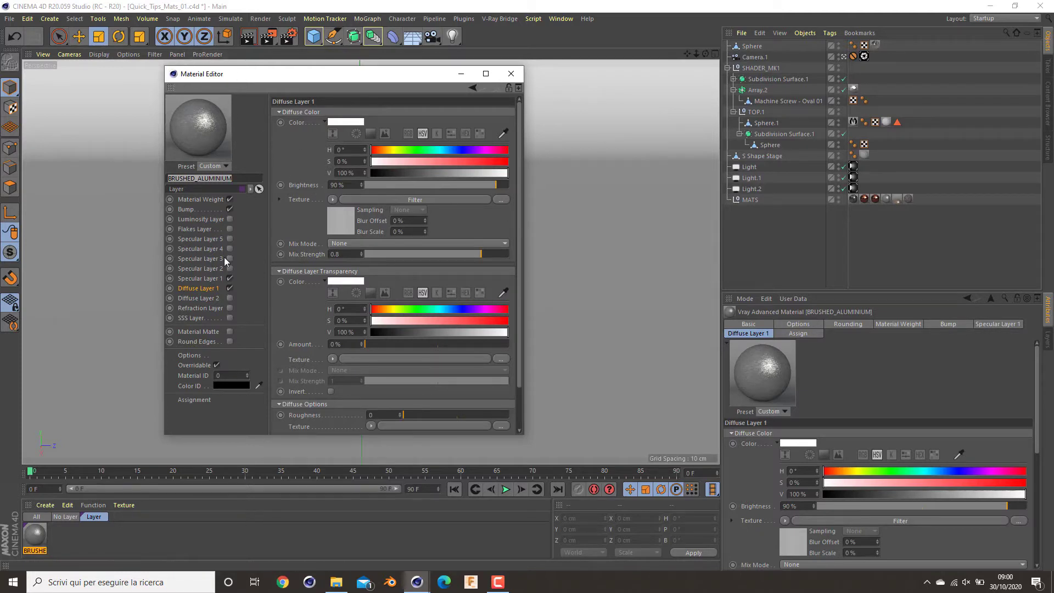
Enable Specular Layer 1 and confirm the diffuse bitmap uses '1_brushed aluminium texture-seamless.jpg'.
{"action": "left_click", "coordinate": [230, 278]}
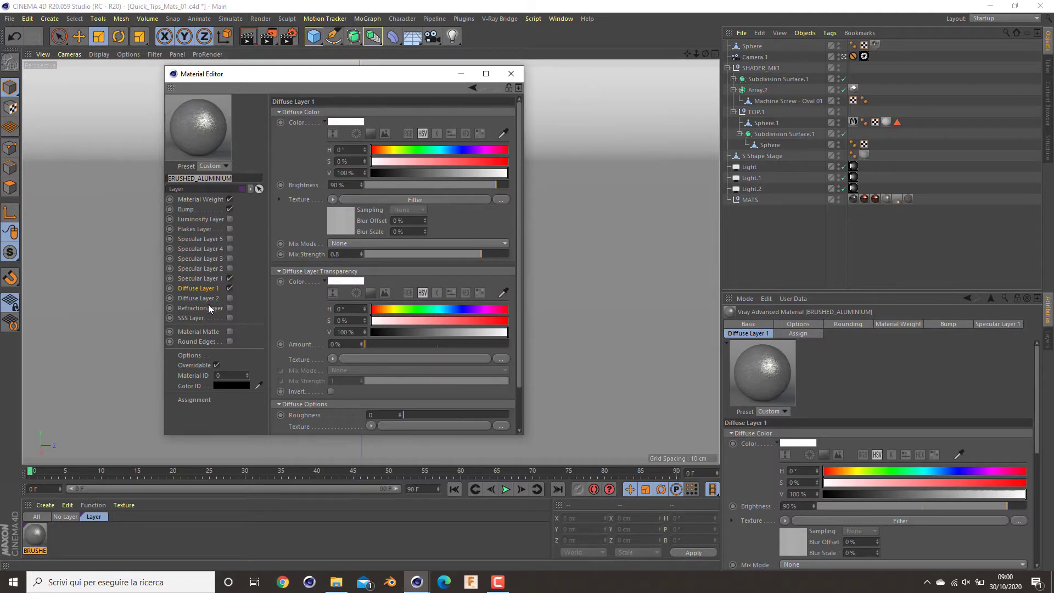
{"action": "left_click", "coordinate": [348, 219]}
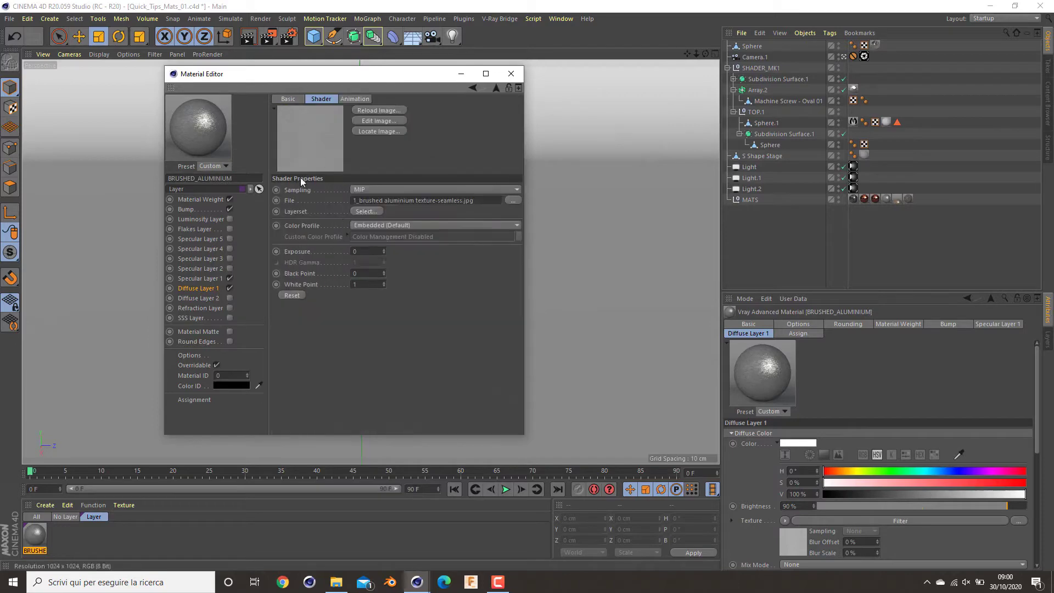
{"action": "left_click", "coordinate": [337, 581]}
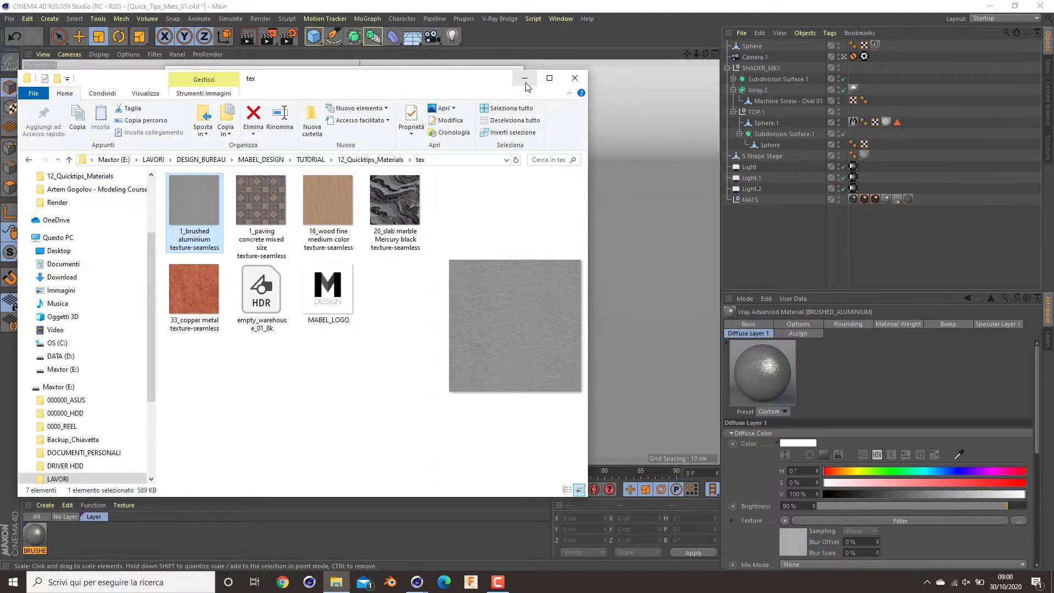
{"action": "left_click", "coordinate": [525, 83]}
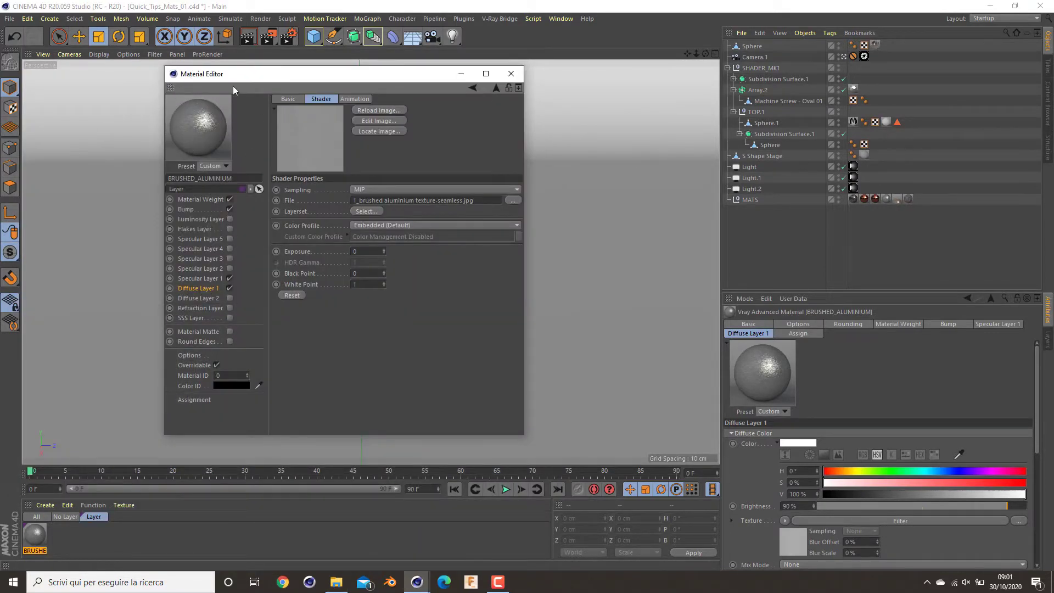
Set the diffuse texture filter's High Clip to 60%, then return to Diffuse Layer 1.
{"action": "left_click", "coordinate": [217, 287]}
{"action": "left_click", "coordinate": [339, 215]}
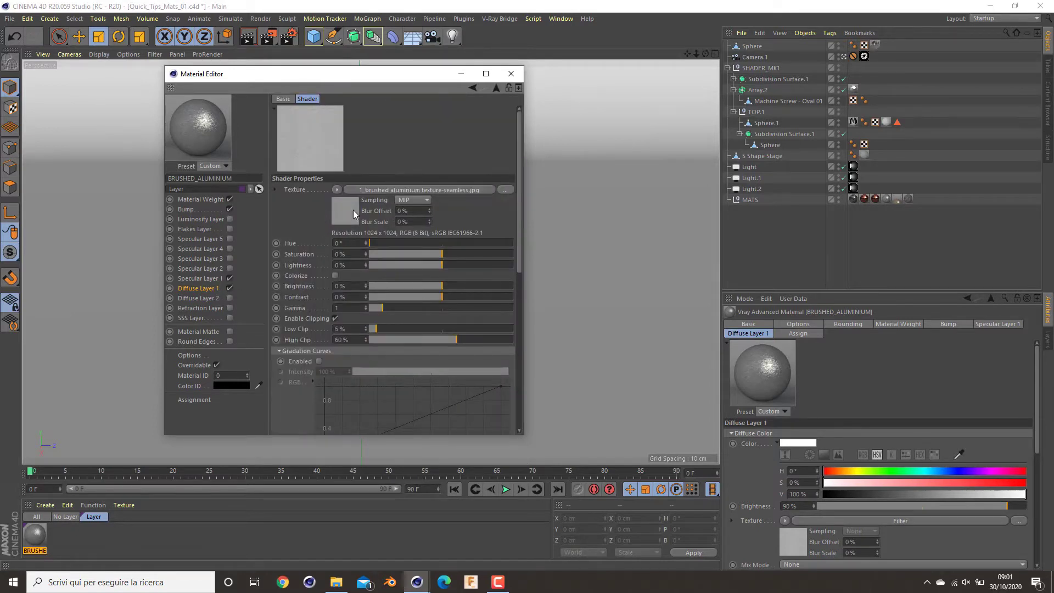
{"action": "left_click", "coordinate": [224, 287]}
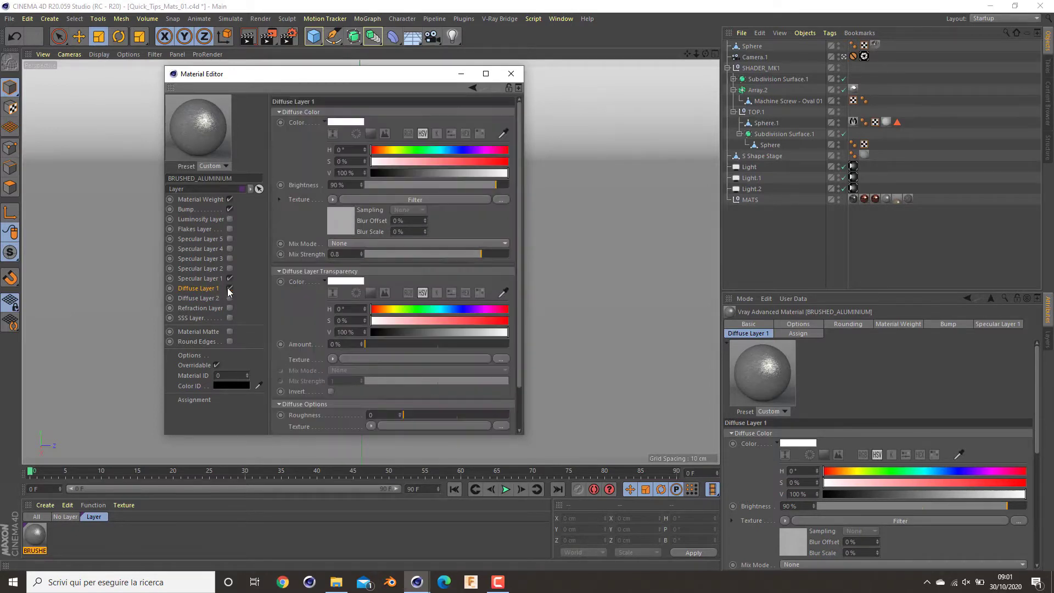
{"action": "left_click", "coordinate": [334, 228]}
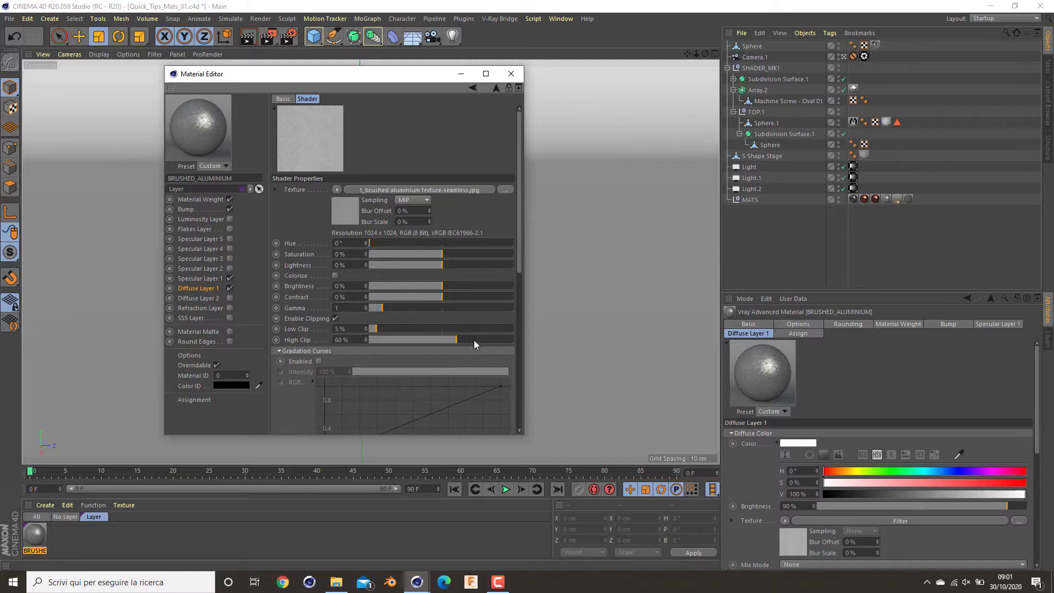
{"action": "left_click_drag", "start_coordinate": [511, 341], "coordinate": [488, 341]}
{"action": "left_click", "coordinate": [199, 288]}
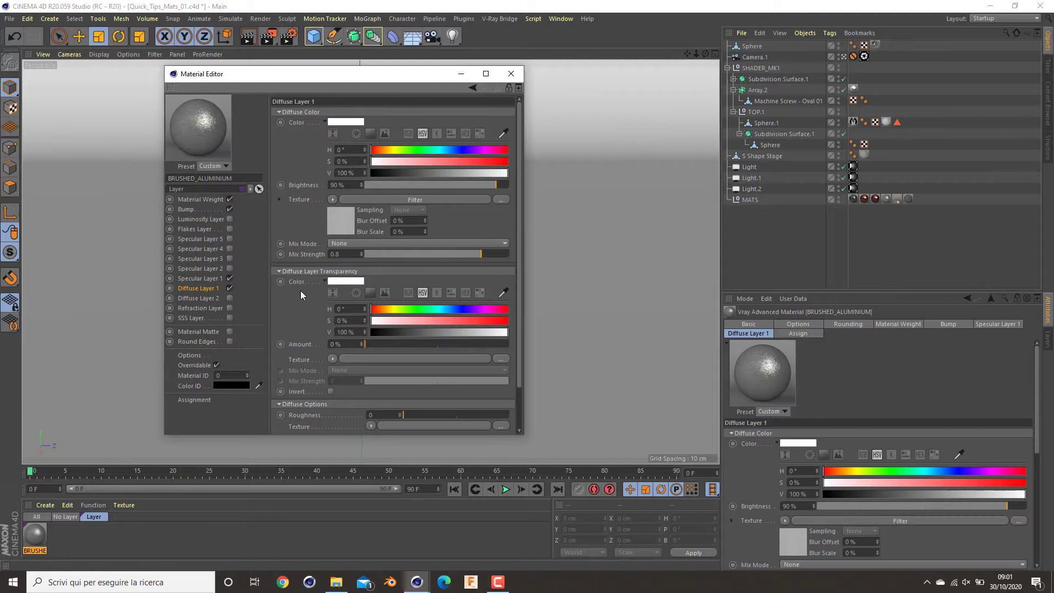
Disable Specular Layer 1 and Bump, and set Diffuse Layer 1 Mix Strength to 0.8.
{"action": "left_click", "coordinate": [230, 277]}
{"action": "left_click", "coordinate": [230, 209]}
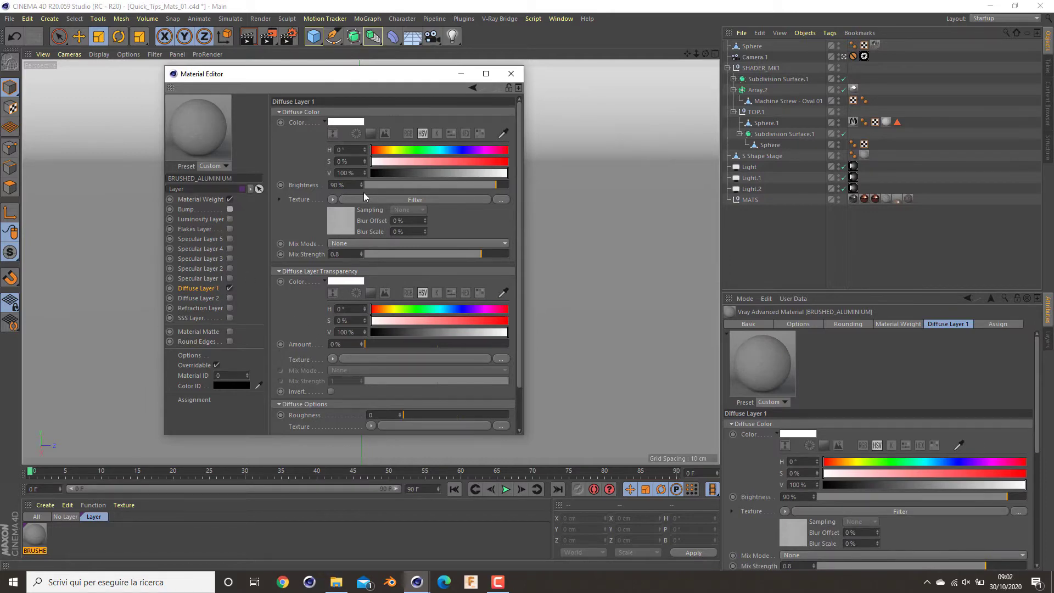
{"action": "left_click_drag", "start_coordinate": [484, 255], "coordinate": [580, 261]}
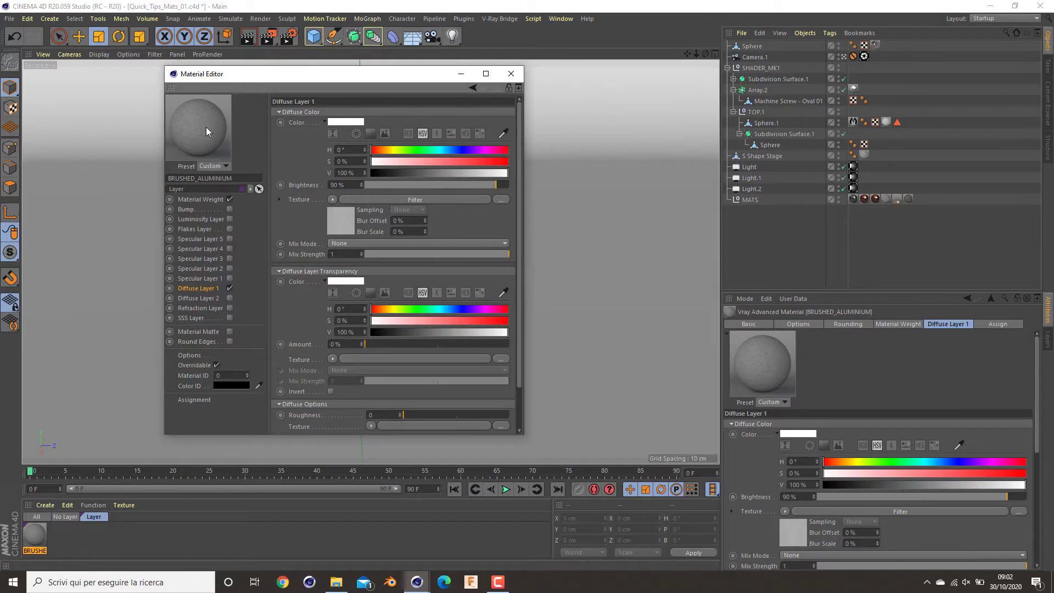
{"action": "left_click", "coordinate": [332, 254]}
{"action": "type", "text": "0.8"}
{"action": "key", "text": "Return"}
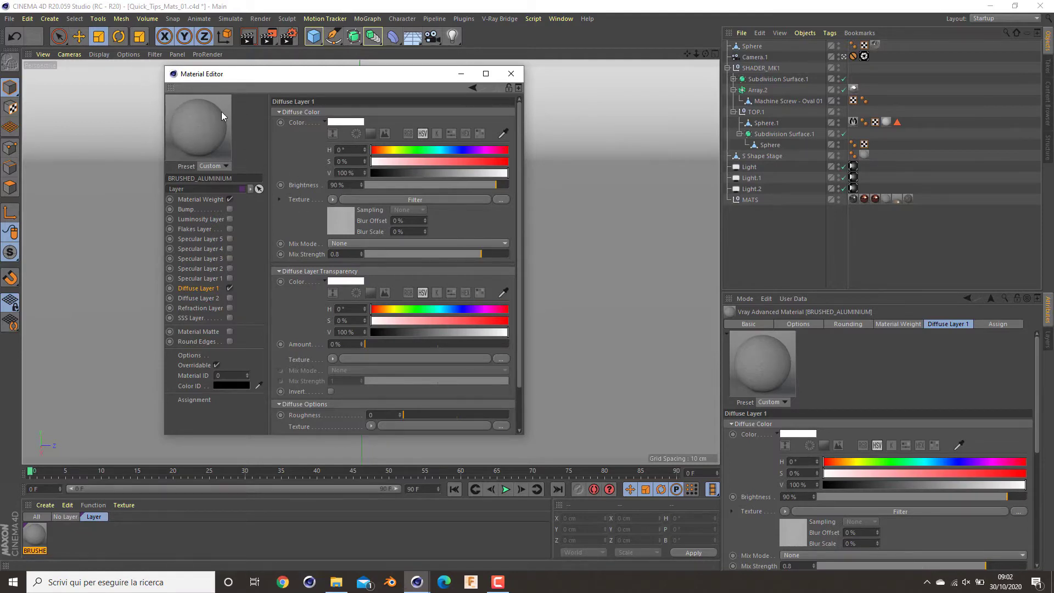
Re-enable the Bump layer, with Amount 0.025 cm and Map Type Bump.
{"action": "left_click", "coordinate": [345, 219]}
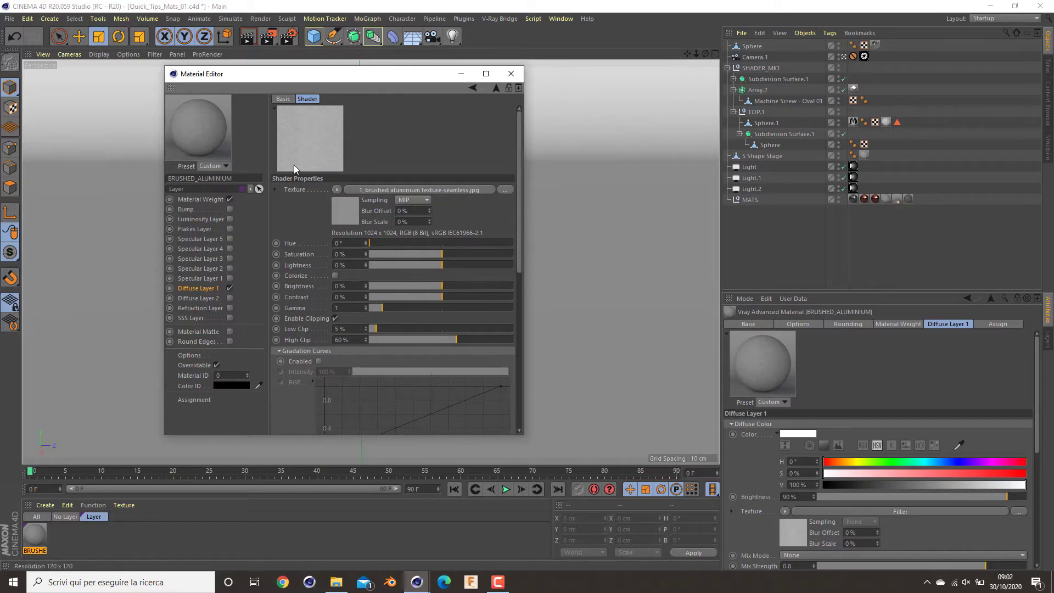
{"action": "left_click", "coordinate": [195, 289]}
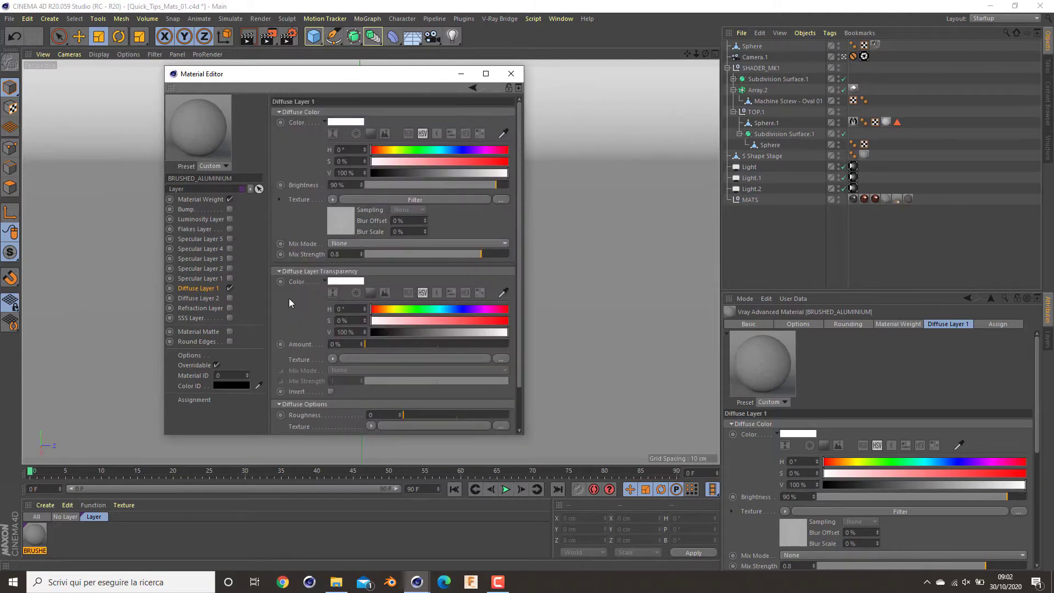
{"action": "left_click", "coordinate": [229, 209]}
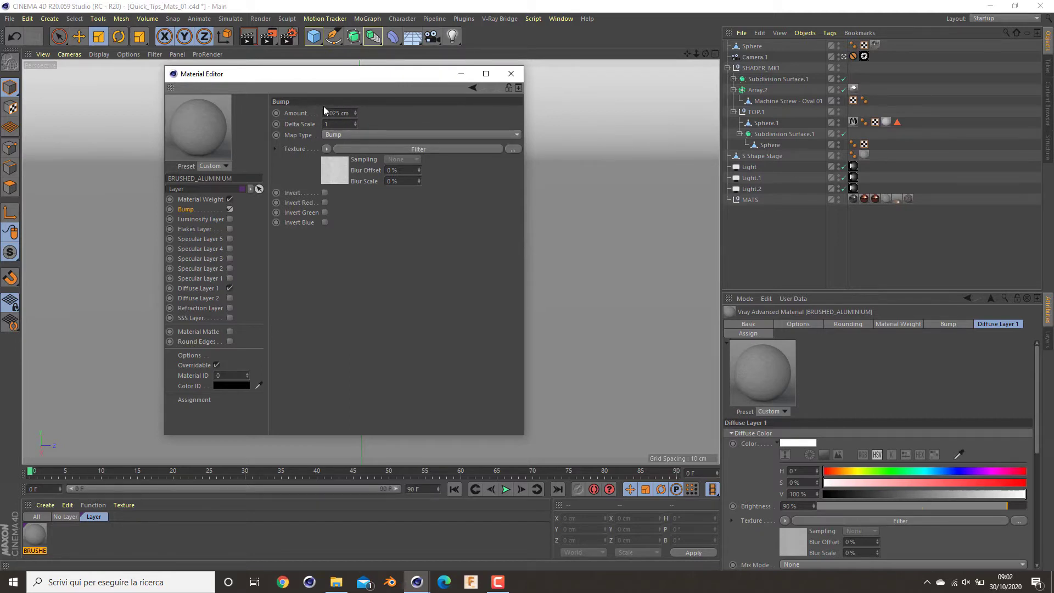
View the Bump texture's filter: brushed aluminium image with Low Clip 15%, High Clip 35%.
{"action": "left_click", "coordinate": [343, 180]}
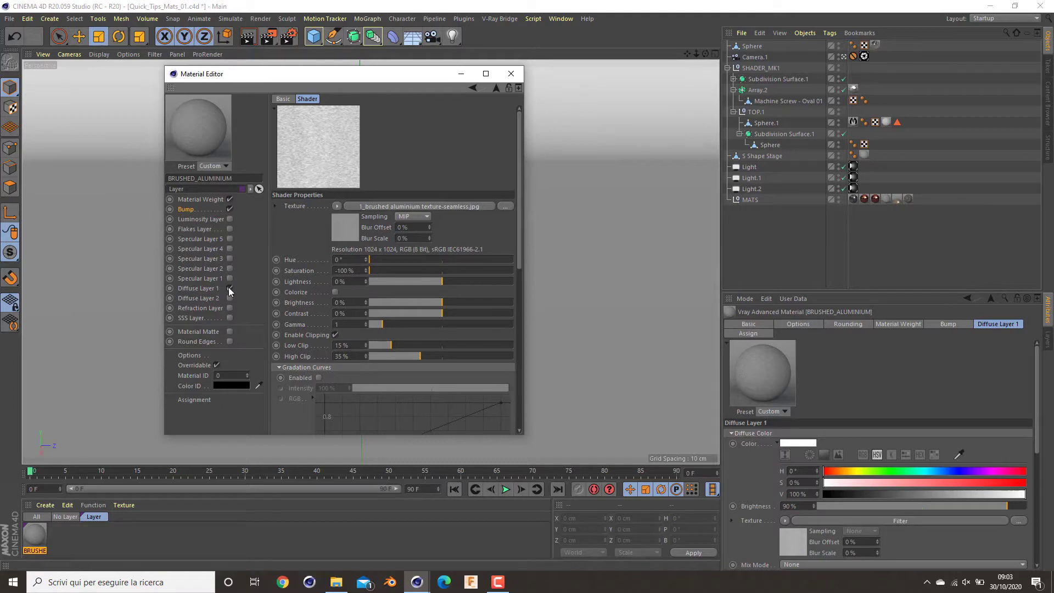
Set Diffuse Layer 1 Mix Strength to 0 and brightness to 80%, then render to Picture Viewer.
{"action": "left_click", "coordinate": [208, 289]}
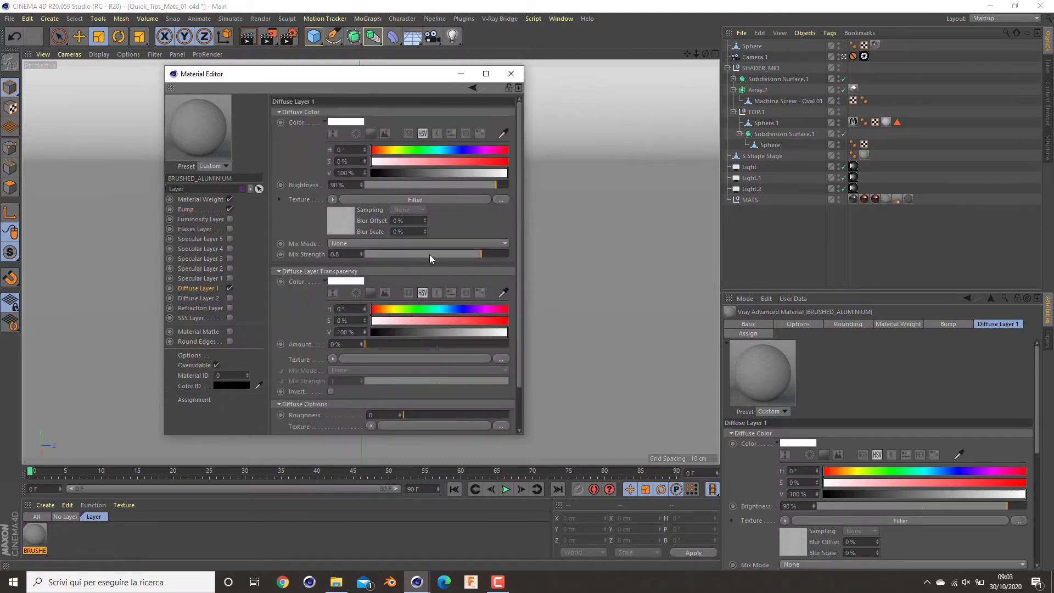
{"action": "left_click_drag", "start_coordinate": [409, 255], "coordinate": [365, 259]}
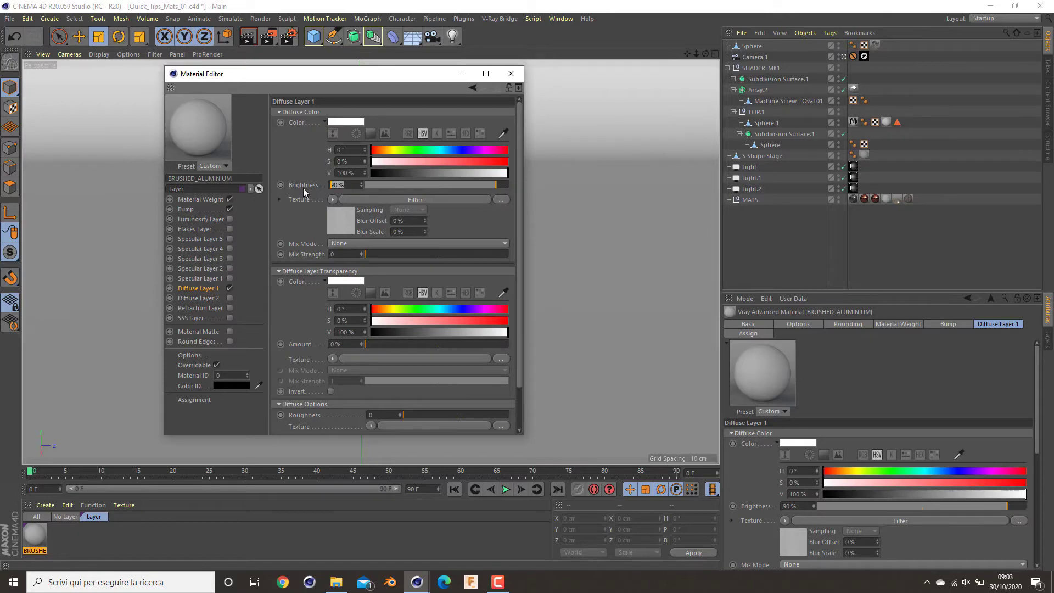
{"action": "scroll", "coordinate": [325, 185], "scroll_direction": "down", "scroll_amount": 10}
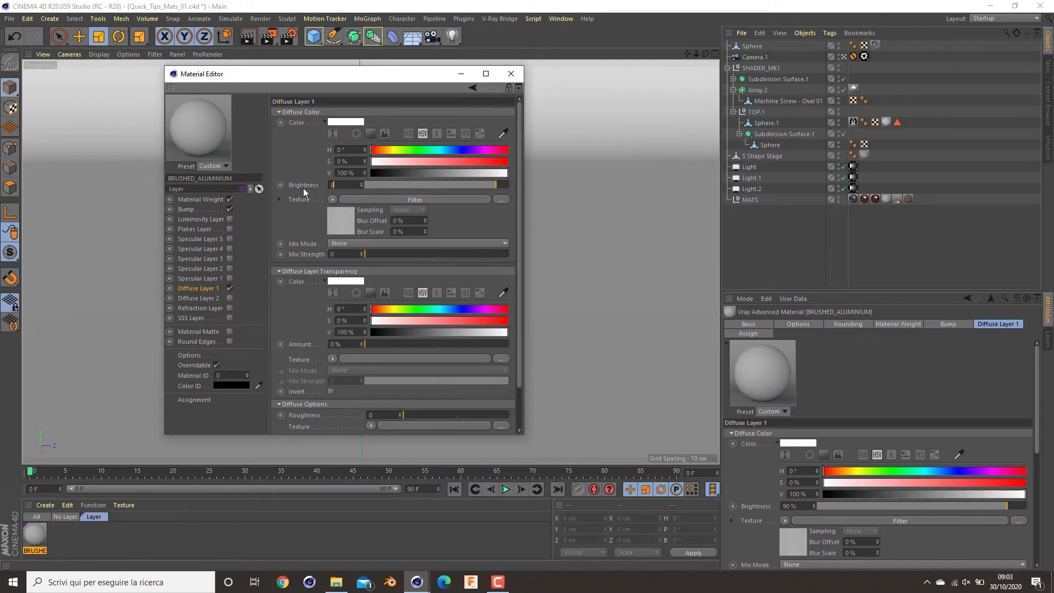
{"action": "left_click", "coordinate": [272, 38]}
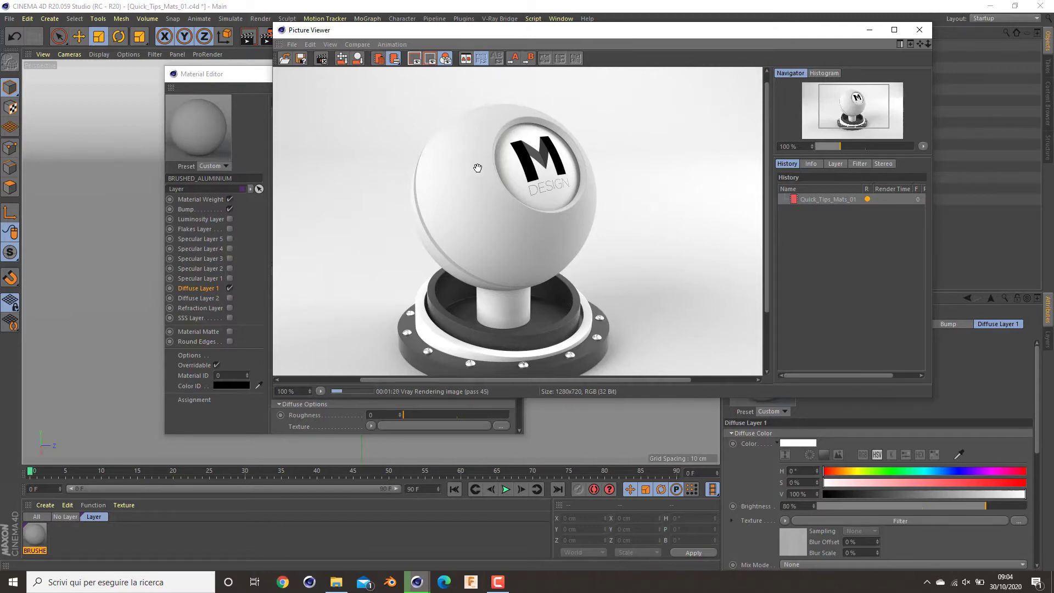
Zoom the render to 225% and pan across the sphere and M logo to inspect its surface.
{"action": "scroll", "coordinate": [480, 197], "scroll_direction": "down", "scroll_amount": 2}
{"action": "scroll", "coordinate": [519, 190], "scroll_direction": "up", "scroll_amount": 2}
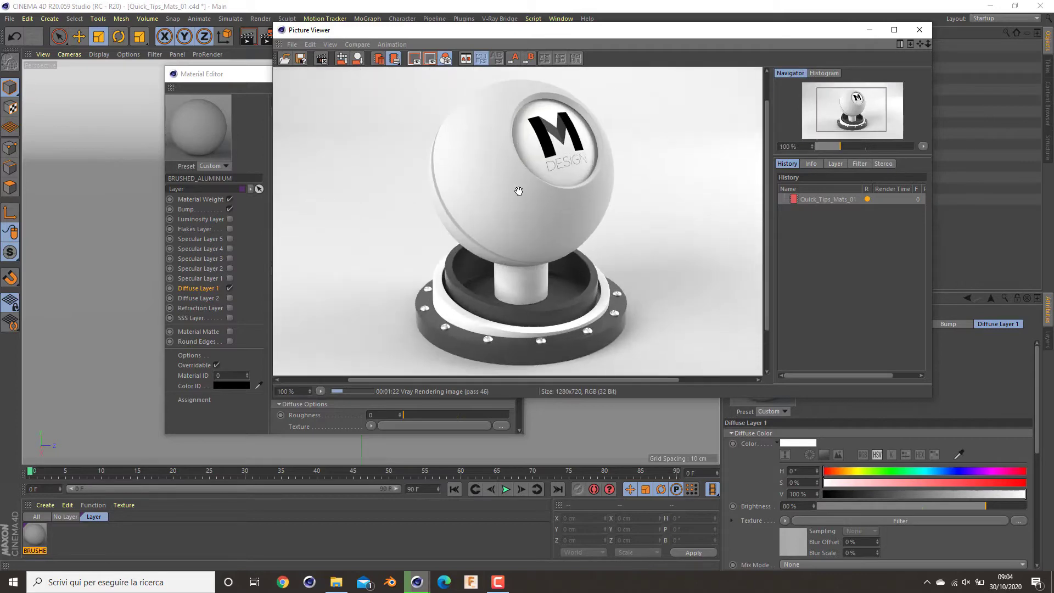
{"action": "scroll", "coordinate": [518, 190], "scroll_direction": "up", "scroll_amount": 3}
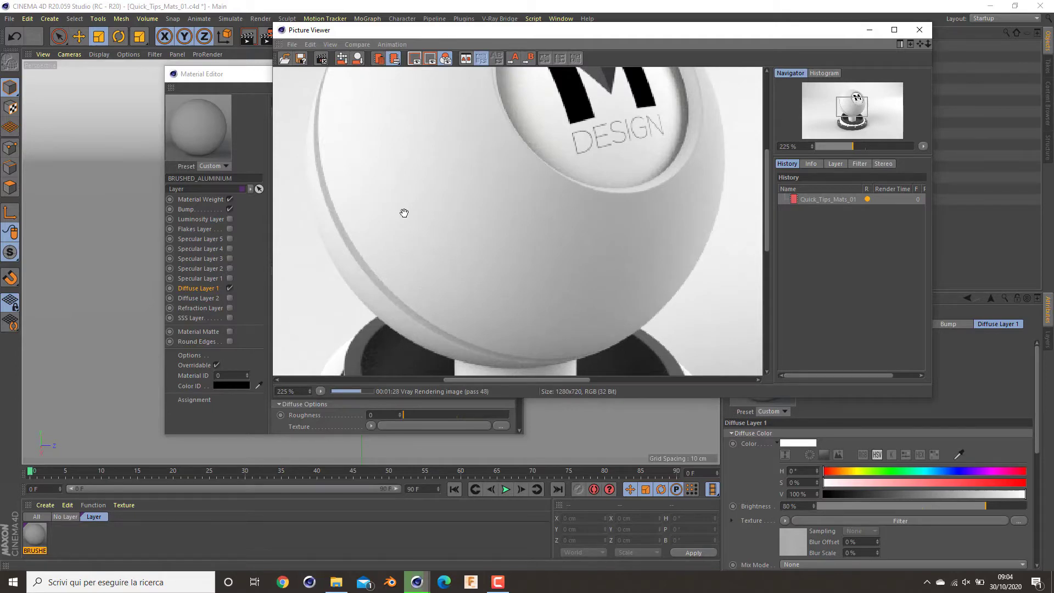
{"action": "left_click_drag", "start_coordinate": [439, 229], "coordinate": [483, 365]}
{"action": "left_click_drag", "start_coordinate": [489, 192], "coordinate": [412, 159]}
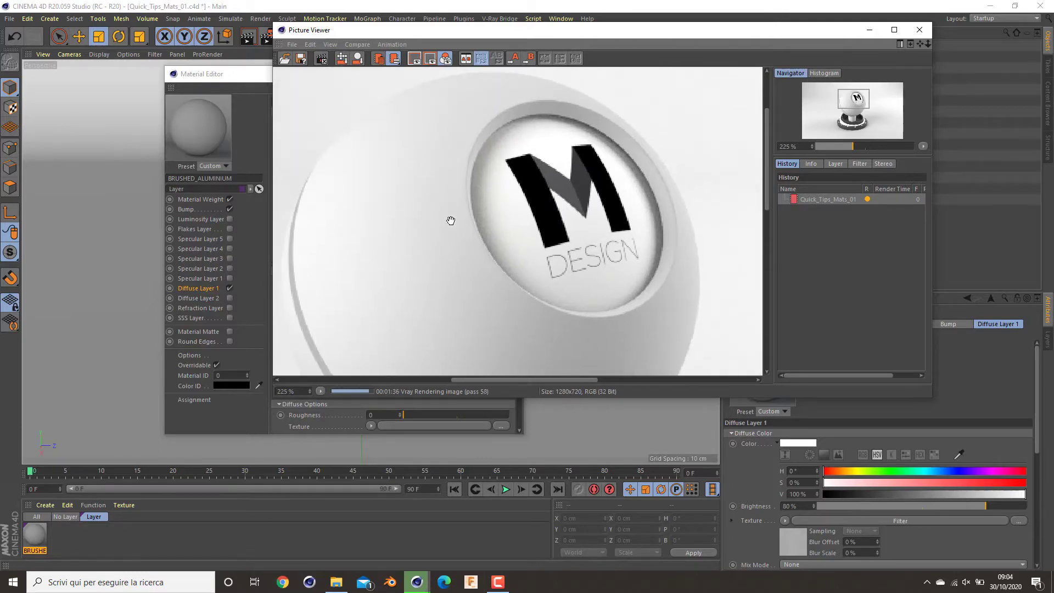
{"action": "left_click_drag", "start_coordinate": [475, 220], "coordinate": [502, 152]}
{"action": "left_click_drag", "start_coordinate": [540, 265], "coordinate": [511, 181]}
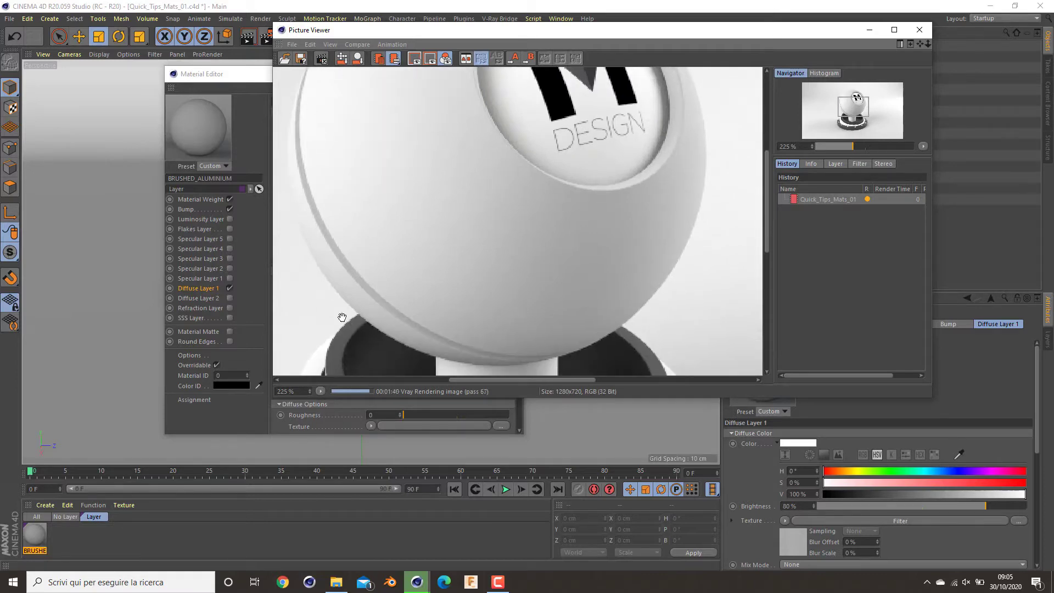
Stop the running render and set Diffuse Layer 1 Brightness to 90%.
{"action": "left_click", "coordinate": [918, 31]}
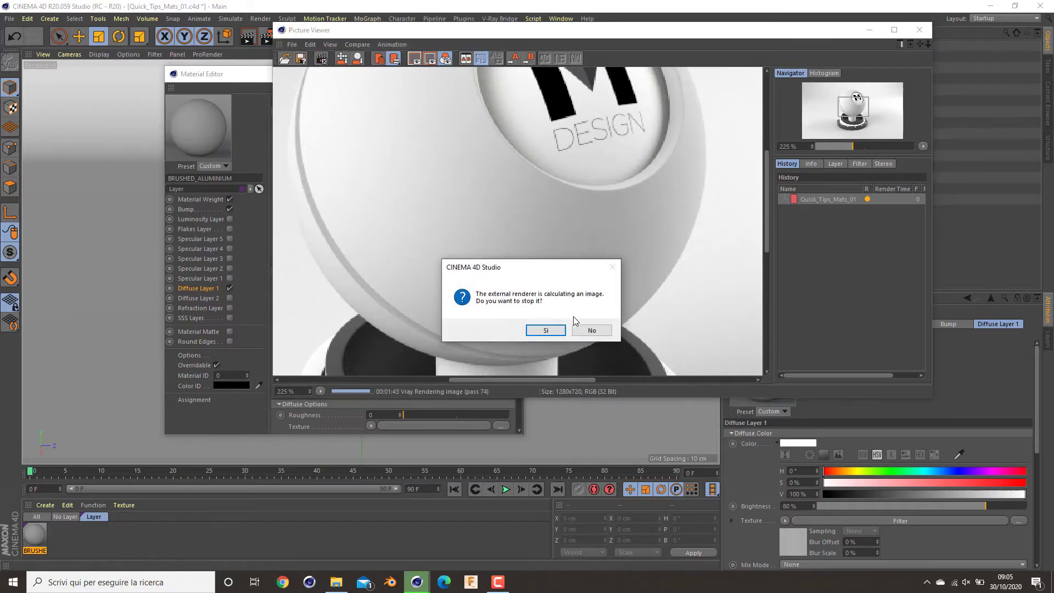
{"action": "left_click", "coordinate": [544, 330]}
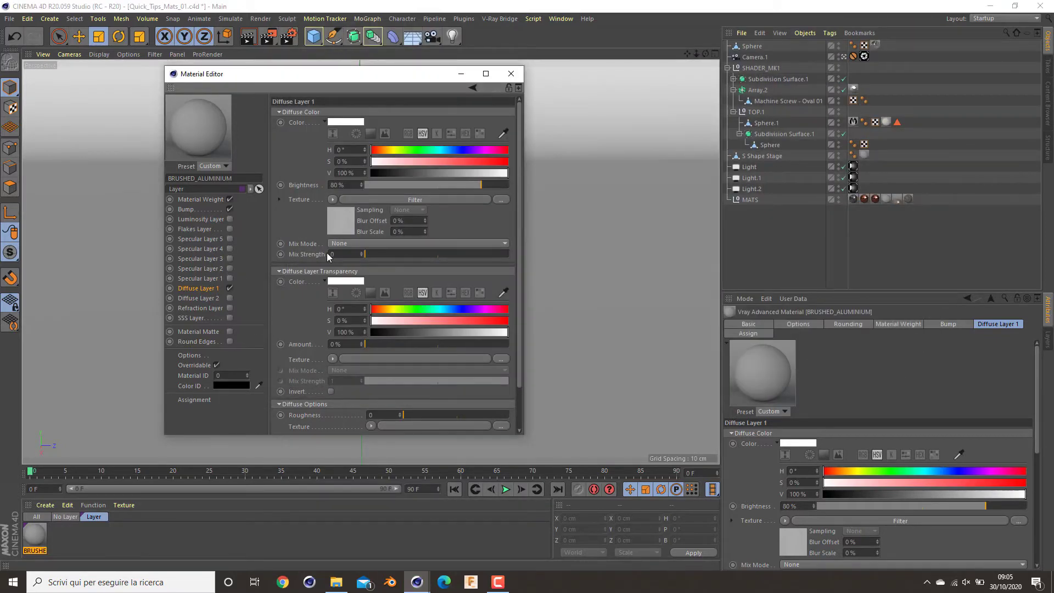
{"action": "left_click", "coordinate": [345, 183]}
{"action": "type", "text": "90"}
{"action": "key", "text": "Return"}
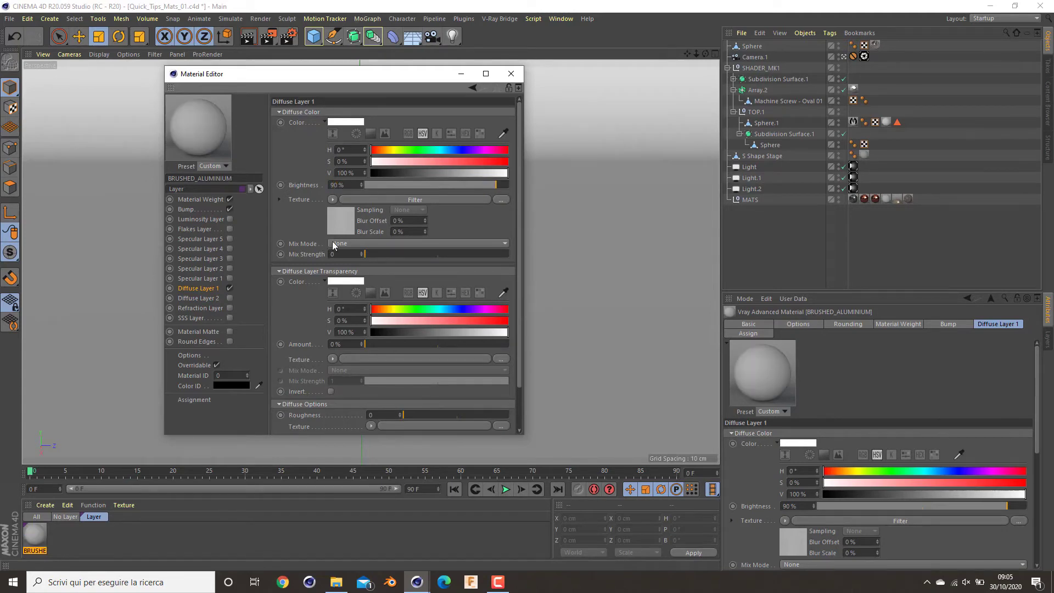
Set Diffuse Layer 1 Mix Strength to 0.8.
{"action": "type", "text": "0.8"}
{"action": "key", "text": "Return"}
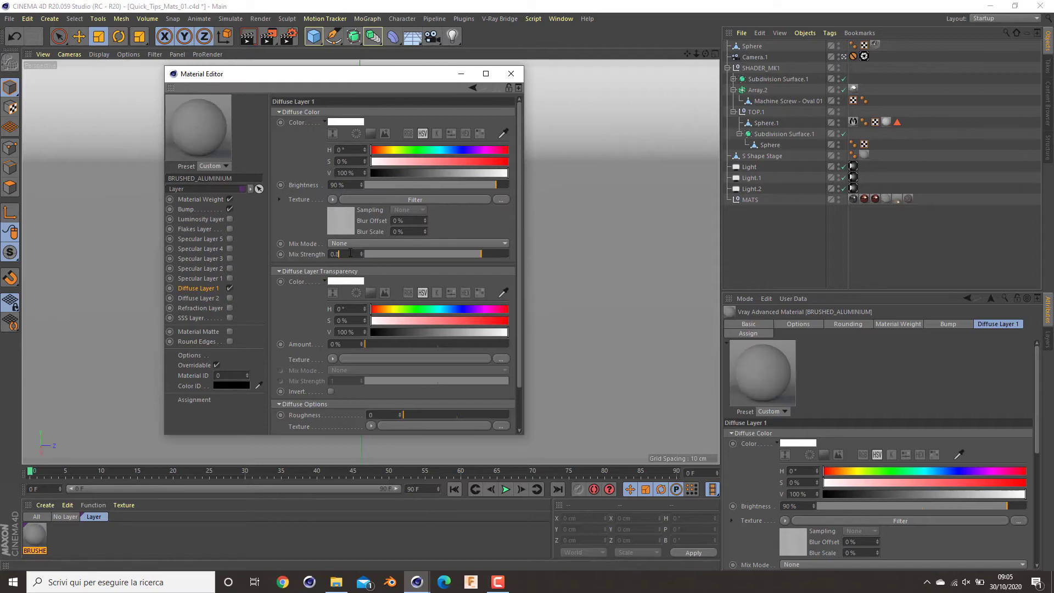
{"action": "type", "text": "9"}
{"action": "key", "text": "Return"}
{"action": "key", "text": "BackSpace"}
{"action": "type", "text": "8"}
{"action": "key", "text": "Return"}
Re-render the textured brushed aluminium sphere, pan the preview, then stop and close the render.
{"action": "left_click", "coordinate": [269, 36]}
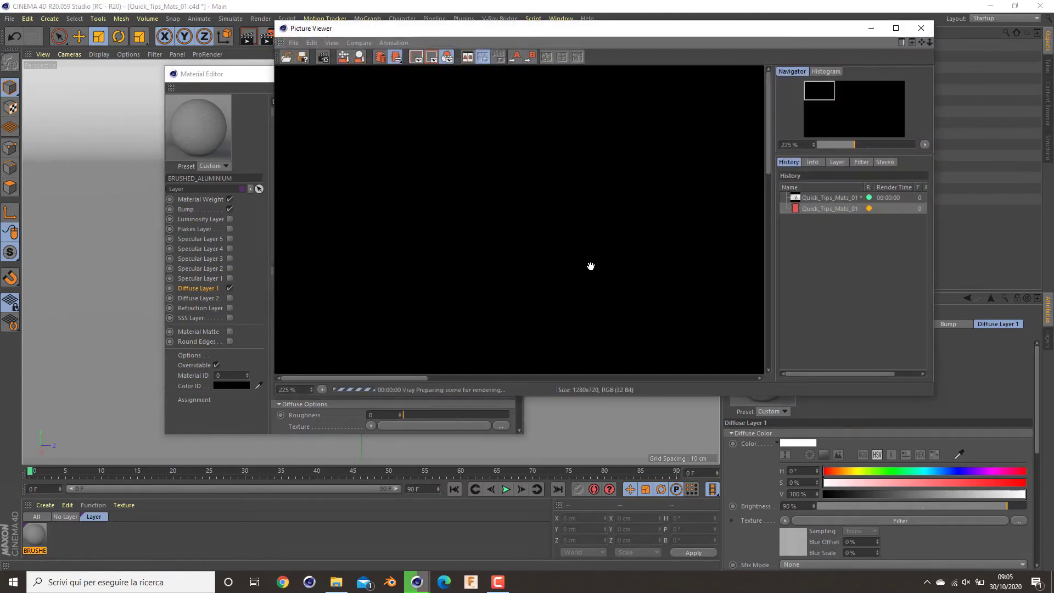
{"action": "scroll", "coordinate": [591, 266], "scroll_direction": "down", "scroll_amount": 3}
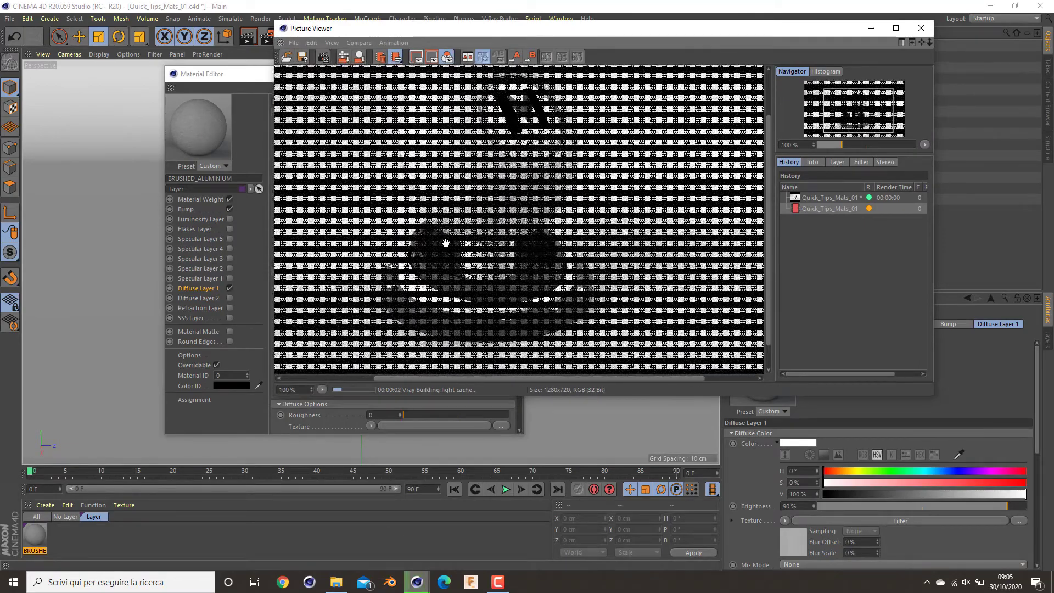
{"action": "left_click_drag", "start_coordinate": [445, 243], "coordinate": [457, 251]}
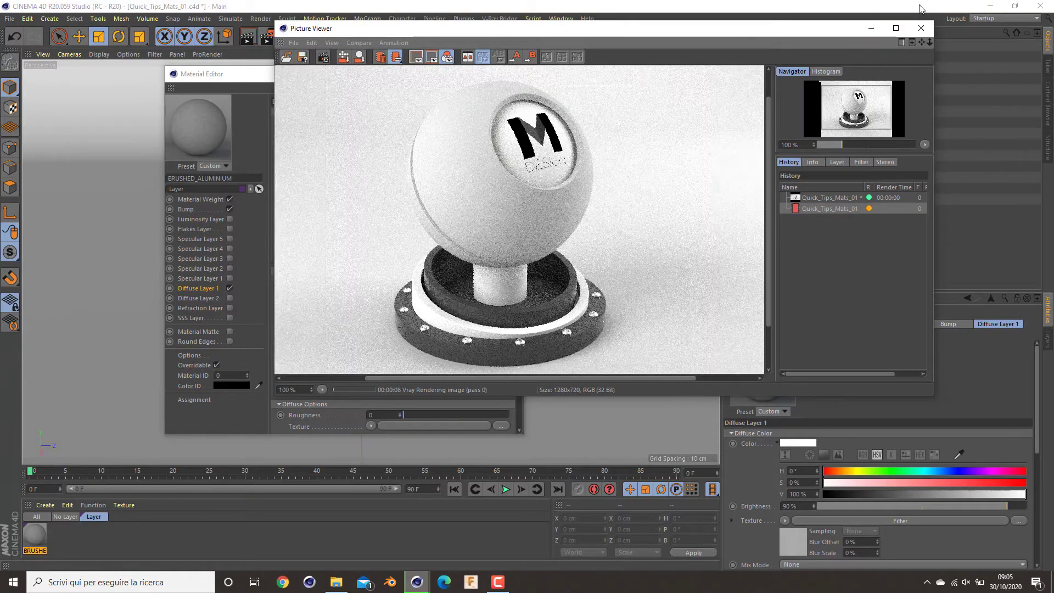
{"action": "left_click", "coordinate": [930, 33]}
{"action": "left_click", "coordinate": [545, 331]}
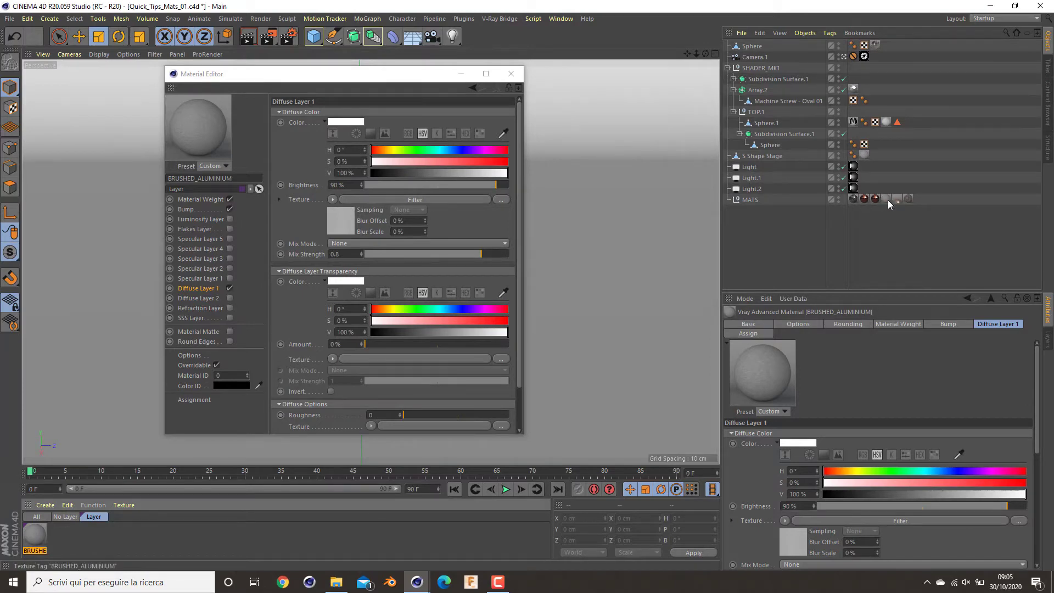
Move the BRUSHED_ALUMINIUM tag onto the sphere and set diffuse Mix Strength 0, Brightness 80%.
{"action": "left_click_drag", "start_coordinate": [885, 199], "coordinate": [858, 132]}
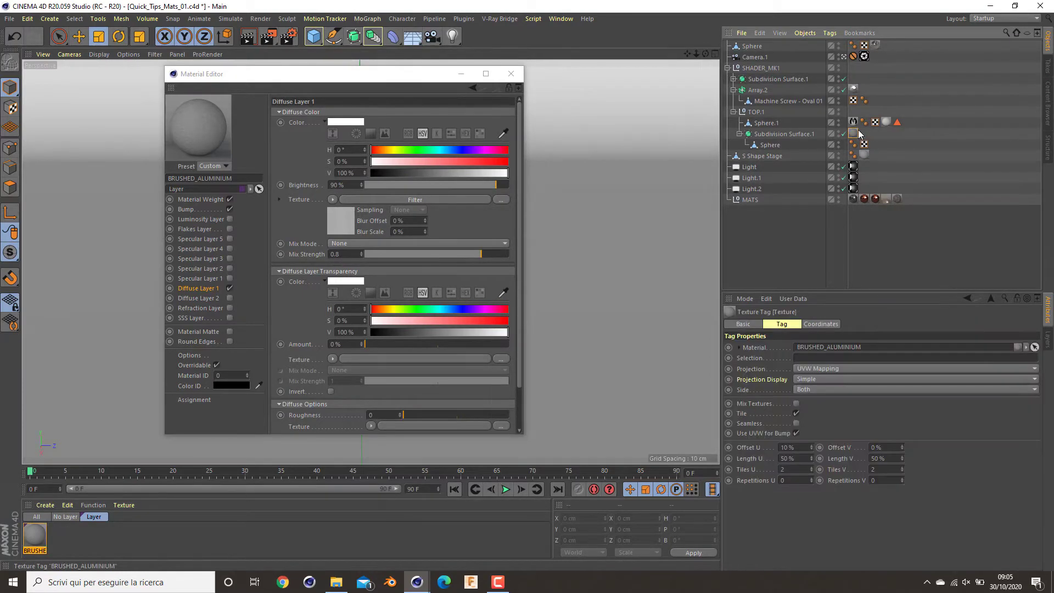
{"action": "left_click", "coordinate": [207, 287]}
{"action": "left_click_drag", "start_coordinate": [417, 254], "coordinate": [365, 254]}
{"action": "left_click_drag", "start_coordinate": [425, 186], "coordinate": [503, 187]}
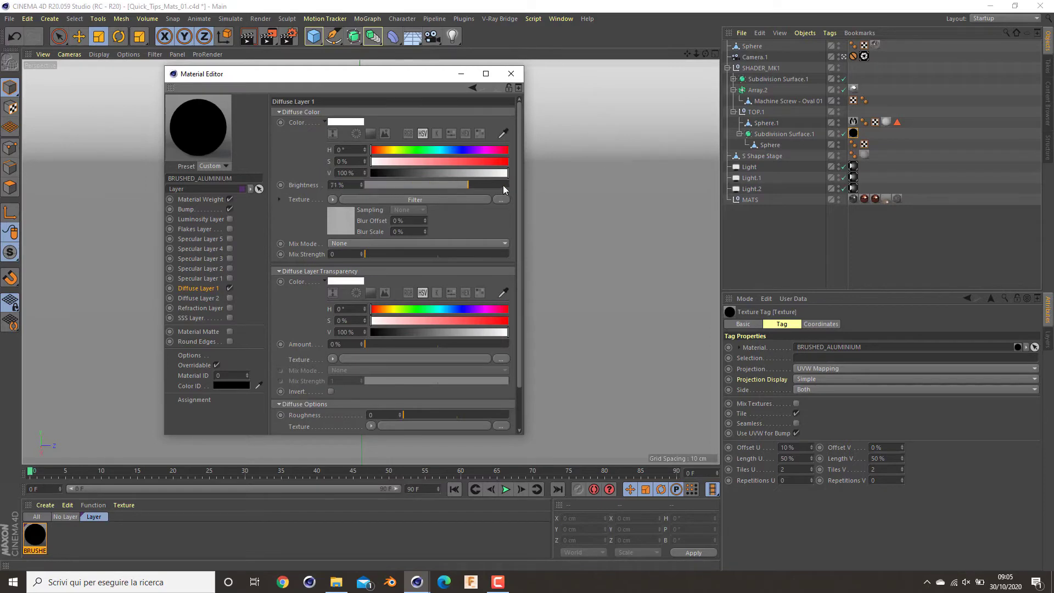
{"action": "double_click", "coordinate": [337, 185]}
{"action": "type", "text": "80"}
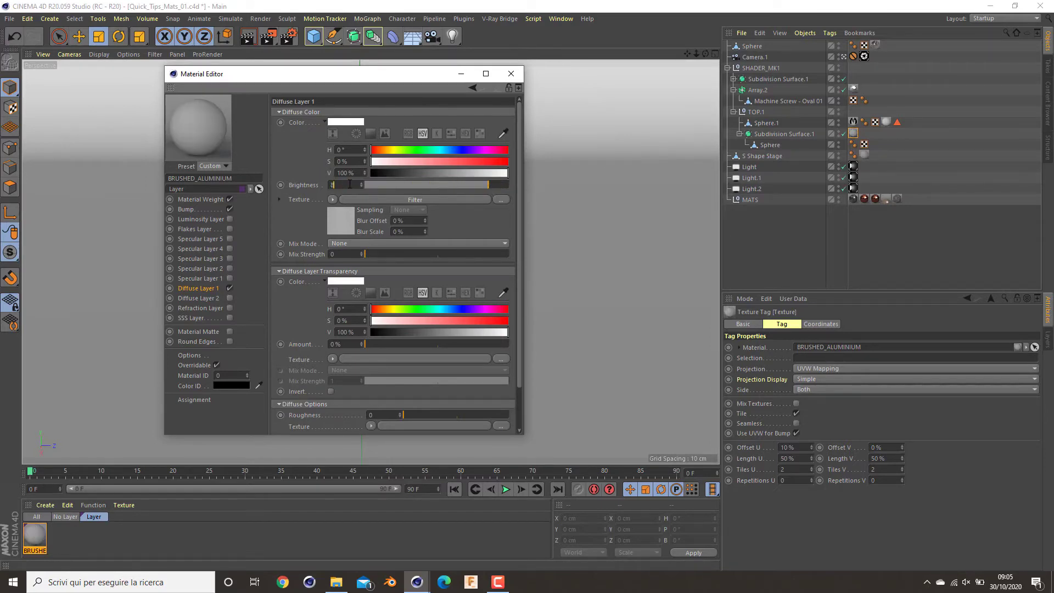
{"action": "key", "text": "Return"}
Render the scene to the Picture Viewer and delete the old finished renders from its history.
{"action": "key", "text": "shift+r"}
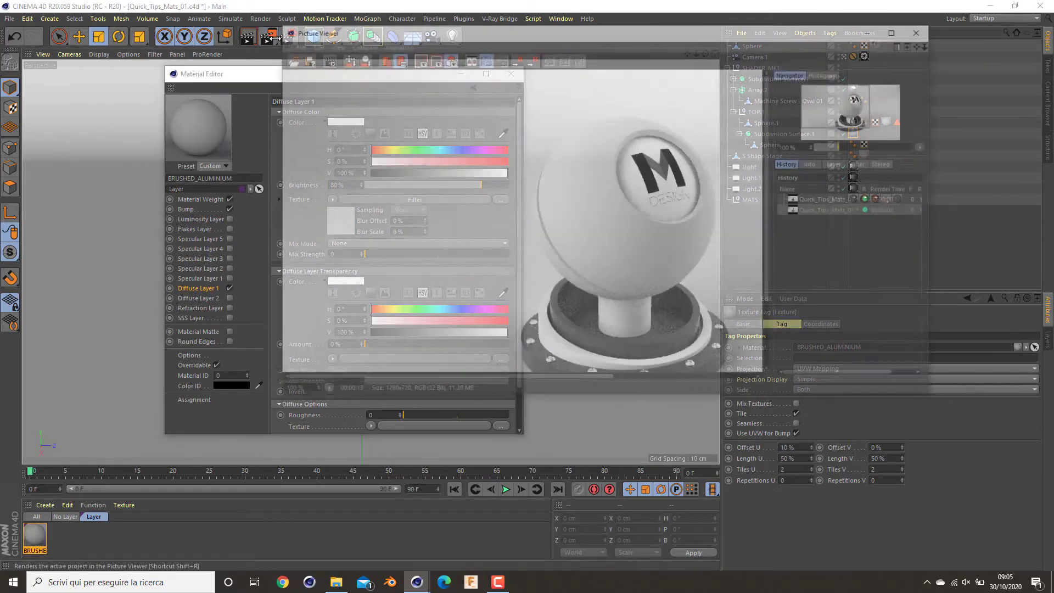
{"action": "left_click", "coordinate": [827, 210]}
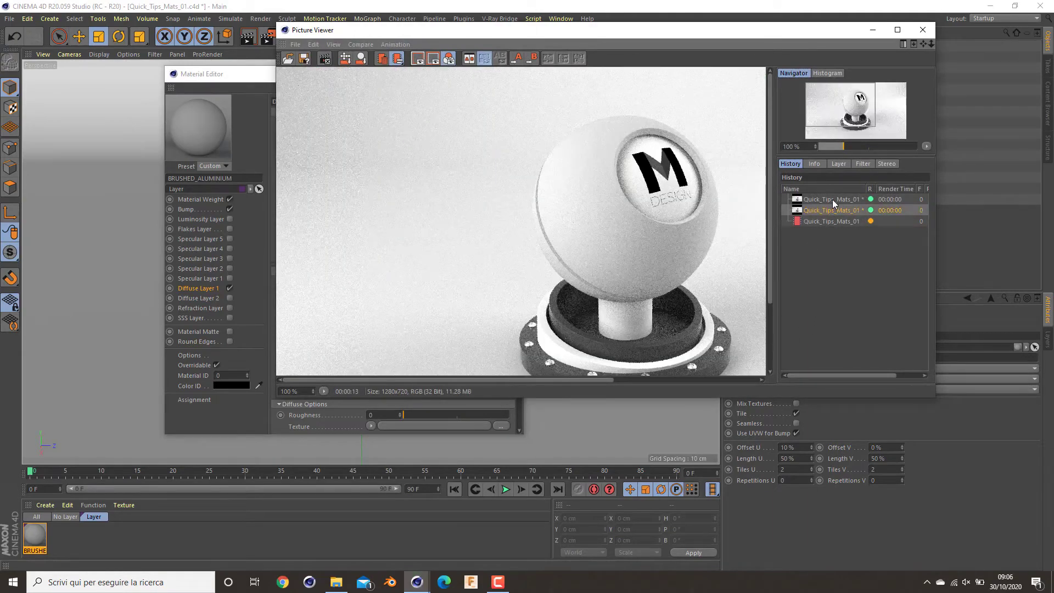
{"action": "left_click", "coordinate": [832, 200]}
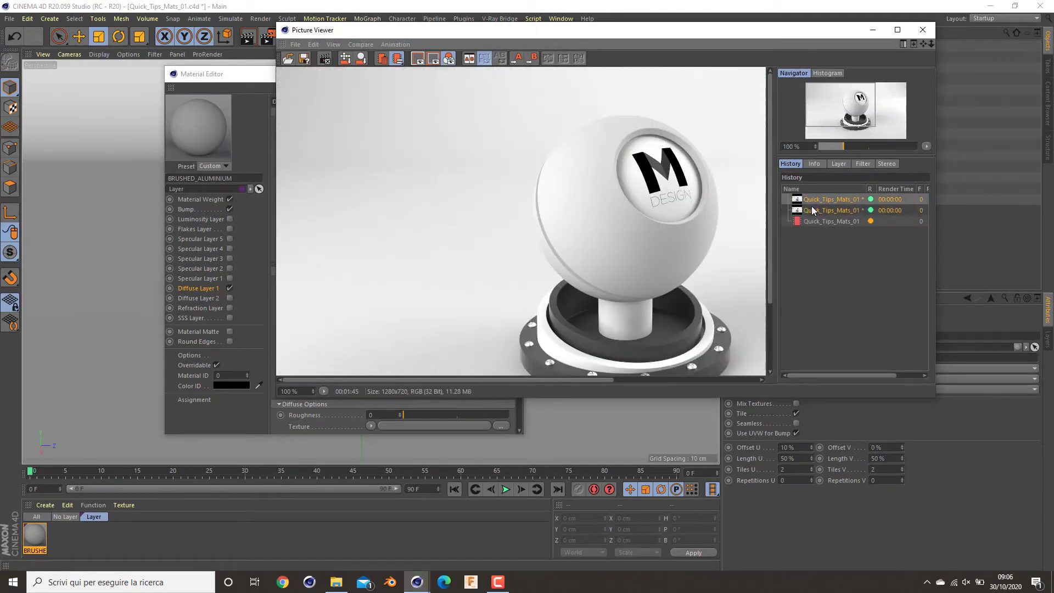
{"action": "key", "text": "Delete"}
{"action": "key", "text": "Return"}
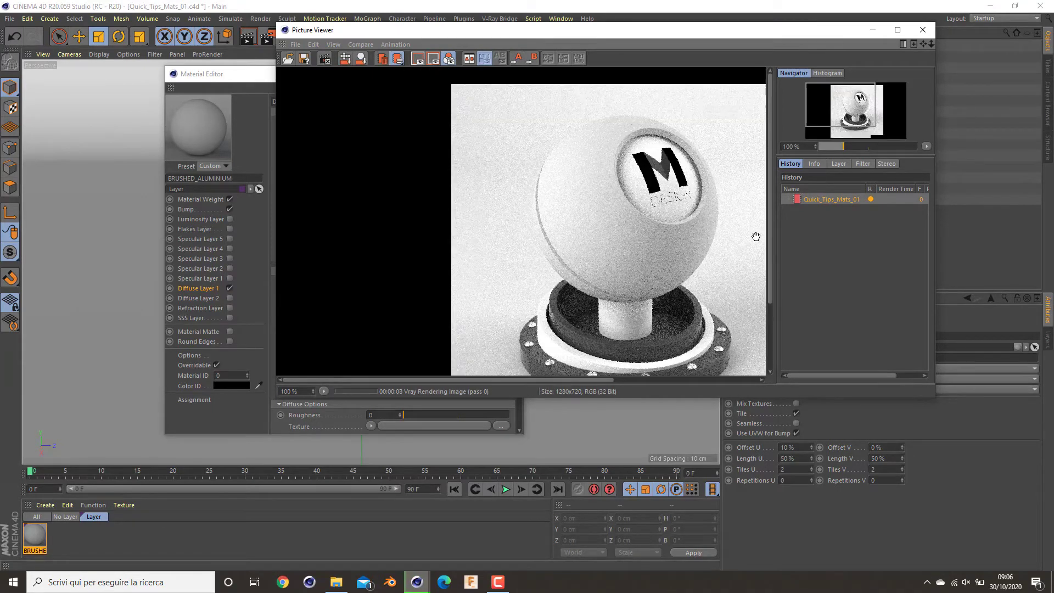
Rearrange the render window and zoom in on the M logo to inspect the new render.
{"action": "left_click_drag", "start_coordinate": [756, 236], "coordinate": [540, 233]}
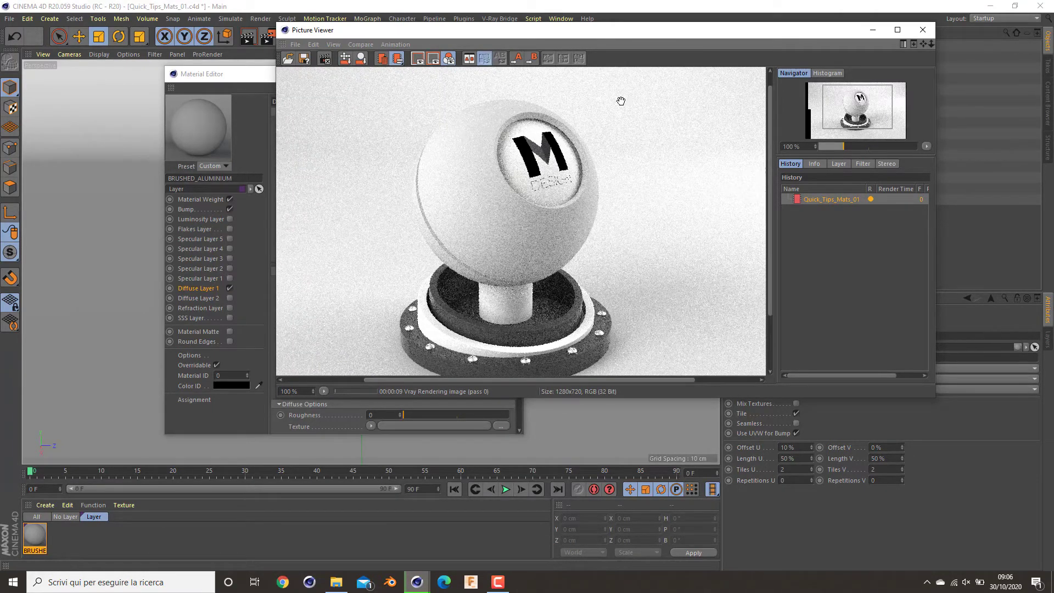
{"action": "left_click_drag", "start_coordinate": [549, 29], "coordinate": [444, 88]}
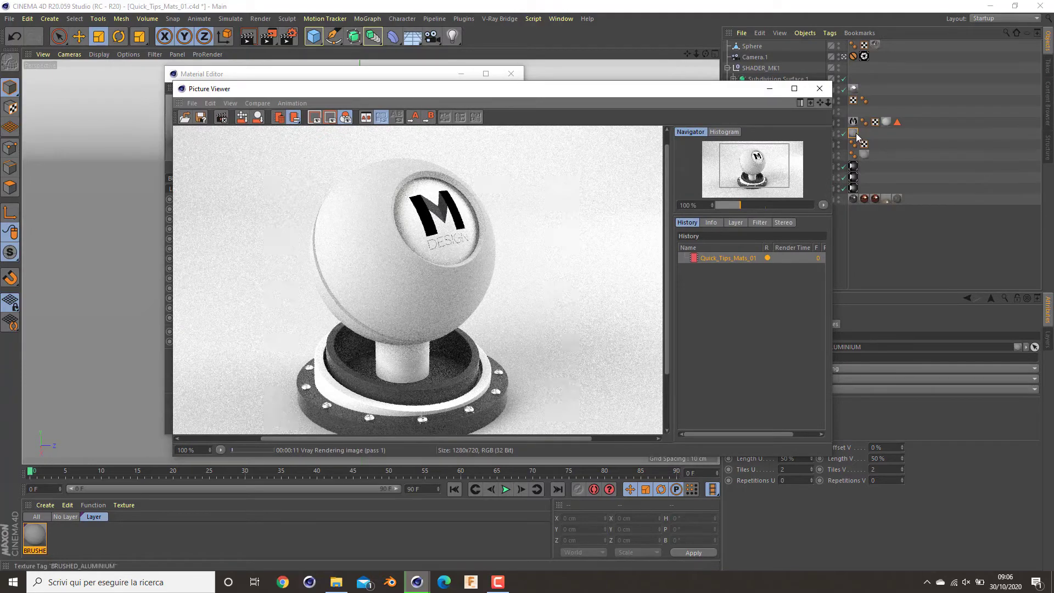
{"action": "left_click_drag", "start_coordinate": [697, 88], "coordinate": [808, 152]}
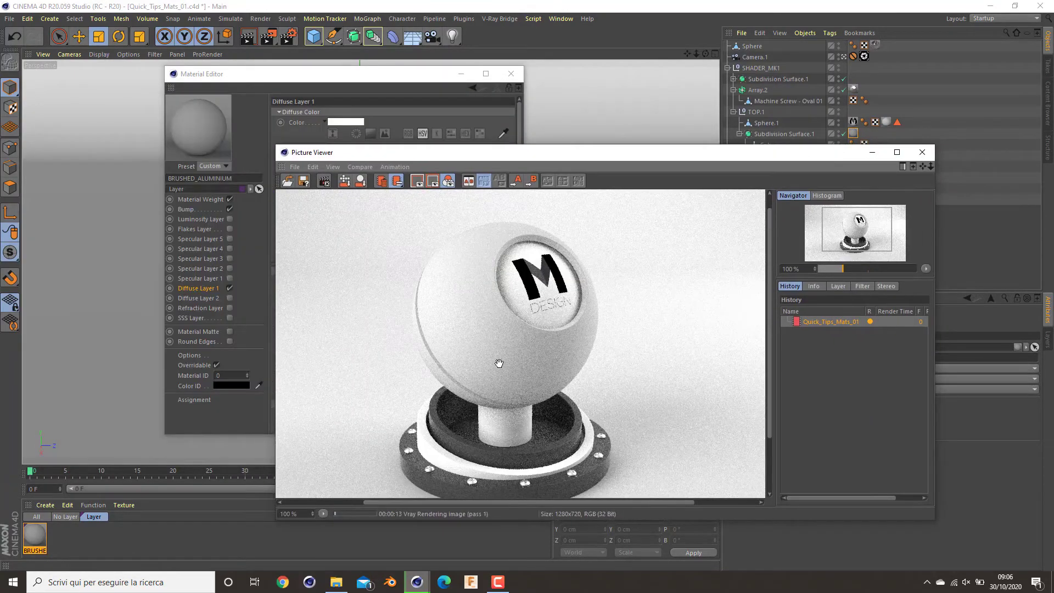
{"action": "scroll", "coordinate": [500, 362], "scroll_direction": "up", "scroll_amount": 3}
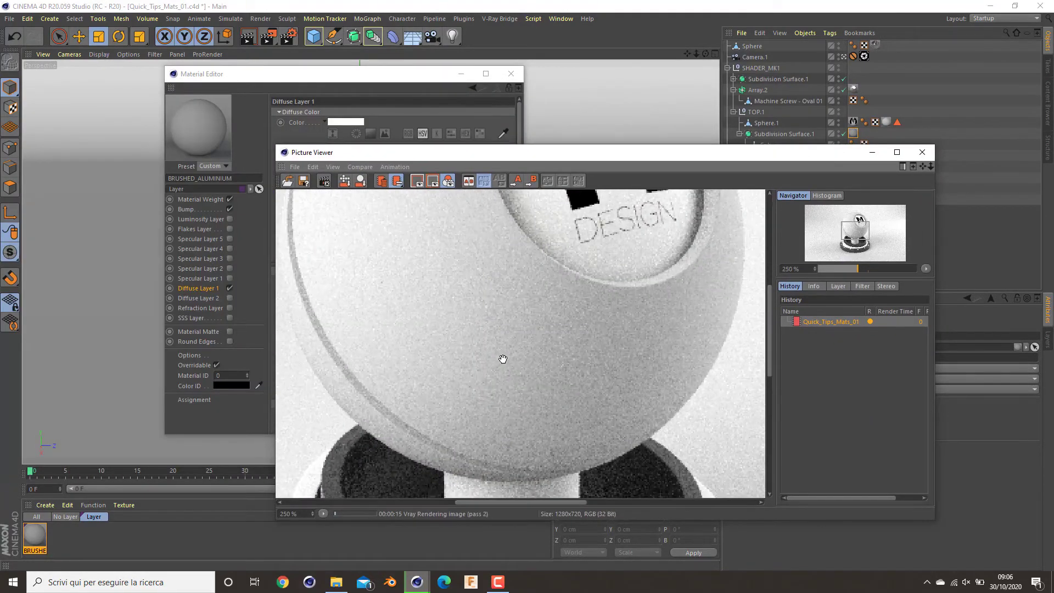
{"action": "left_click_drag", "start_coordinate": [470, 322], "coordinate": [495, 398]}
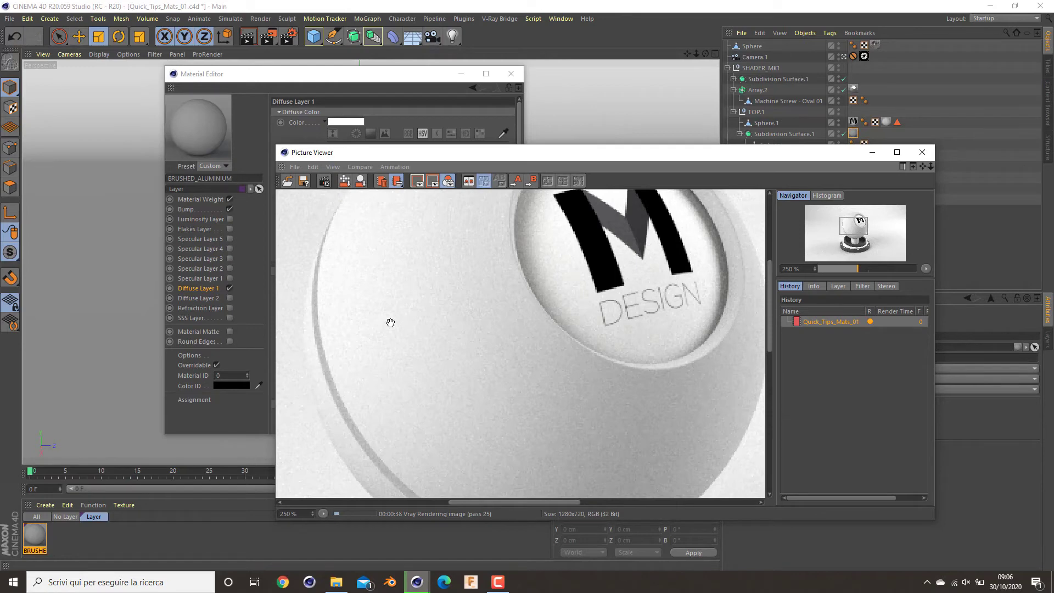
{"action": "scroll", "coordinate": [390, 323], "scroll_direction": "down", "scroll_amount": 3}
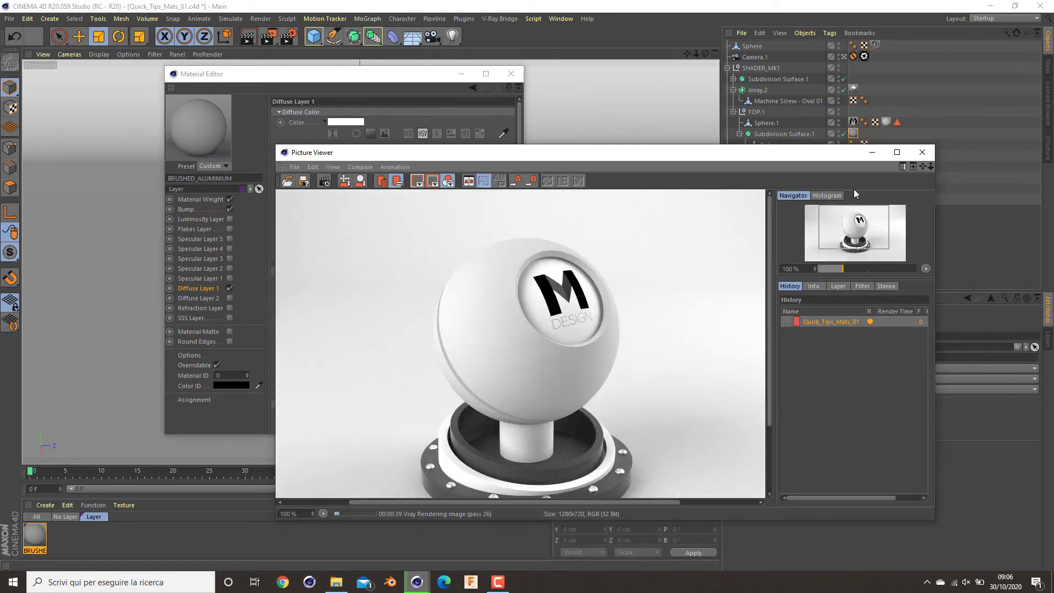
Set Diffuse Layer 1 Mix Strength to 0.8 and Brightness to 90%.
{"action": "left_click", "coordinate": [199, 288]}
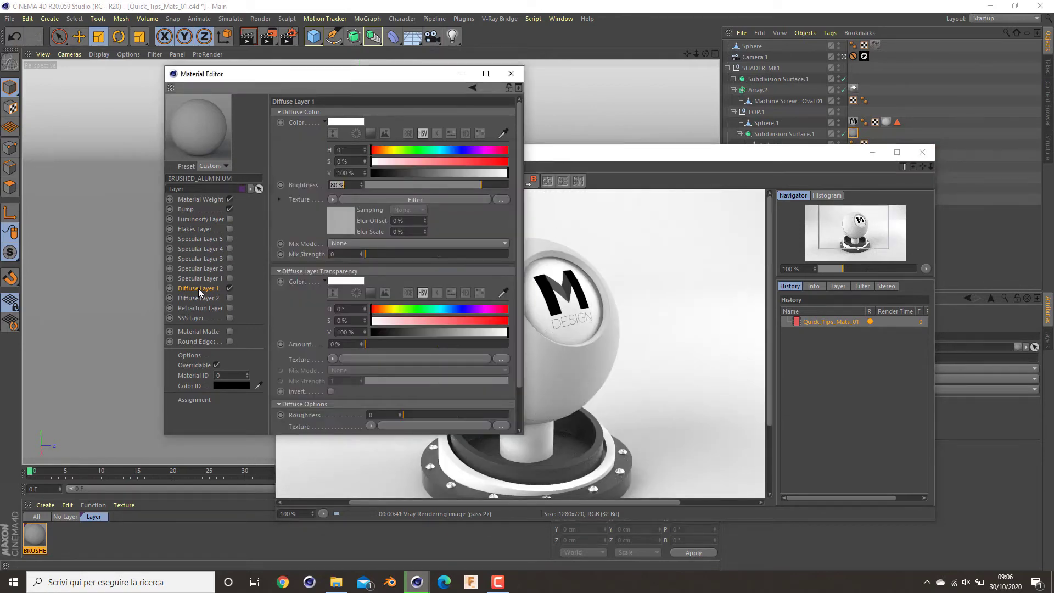
{"action": "key", "text": "Tab"}
{"action": "type", "text": "0.8"}
{"action": "key", "text": "Return"}
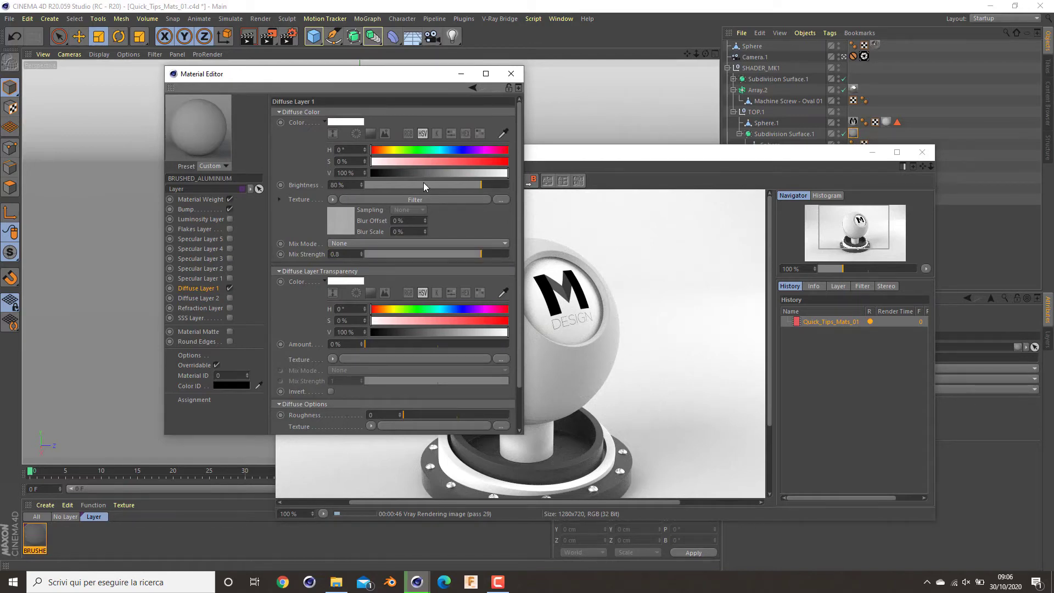
{"action": "double_click", "coordinate": [346, 186]}
{"action": "type", "text": "90"}
{"action": "key", "text": "Return"}
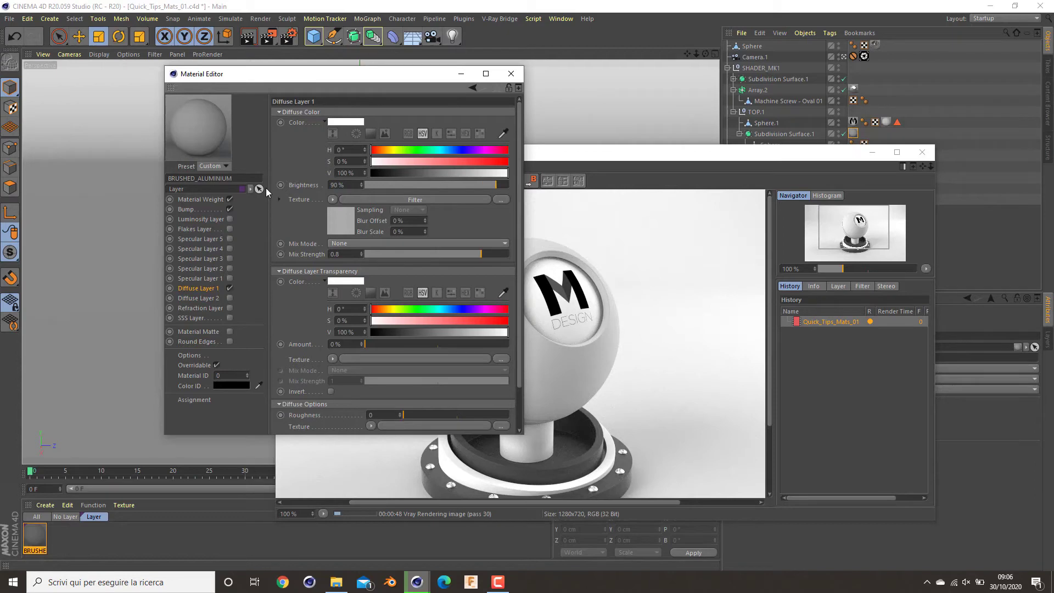
Start a new Picture Viewer render, choosing Sì to stop the running one.
{"action": "left_click", "coordinate": [269, 37]}
{"action": "left_click", "coordinate": [555, 332]}
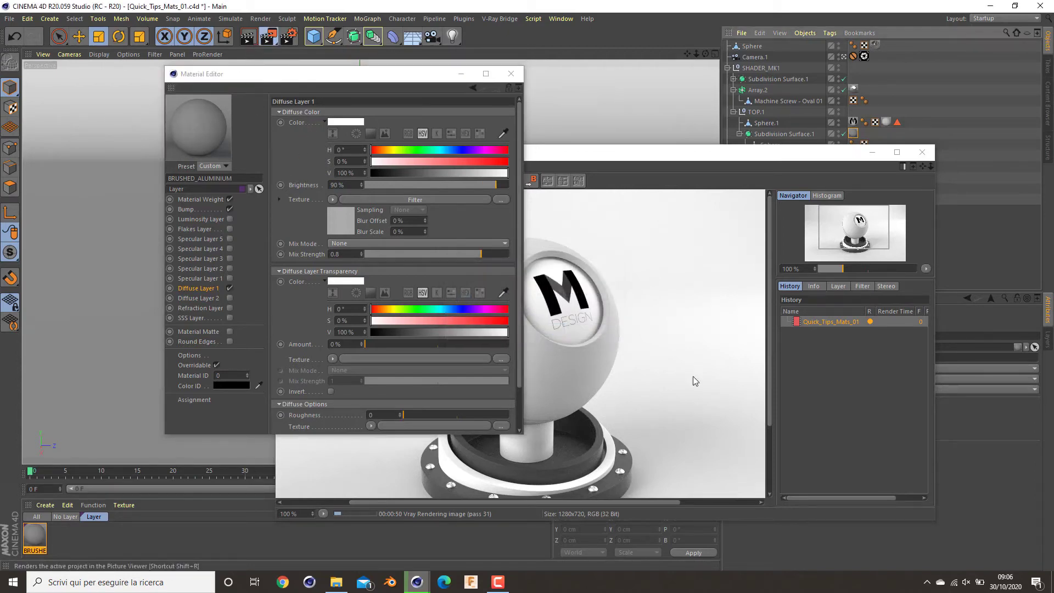
{"action": "left_click", "coordinate": [646, 153]}
{"action": "left_click_drag", "start_coordinate": [645, 159], "coordinate": [612, 112]}
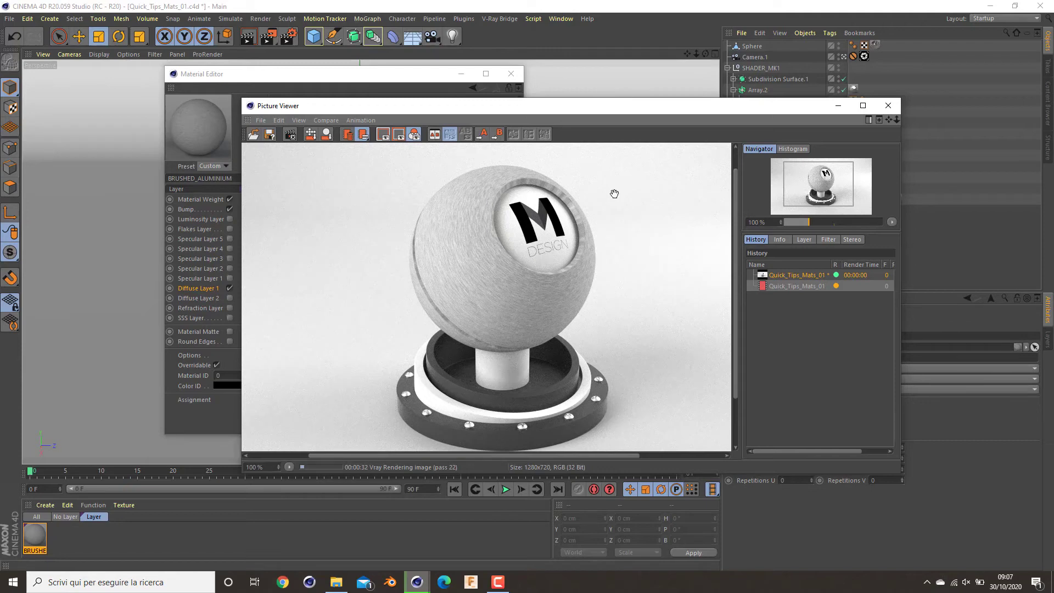
Enable Specular Layer 1 on BRUSHED_ALUMINIUM and check its Filter texture settings.
{"action": "left_click", "coordinate": [395, 81]}
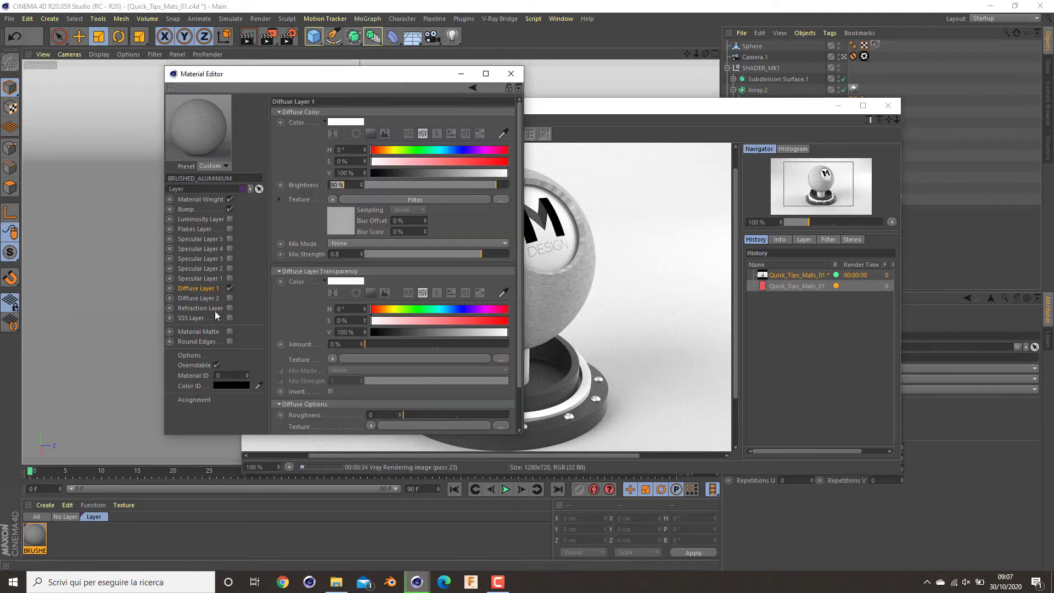
{"action": "left_click", "coordinate": [220, 279]}
{"action": "left_click", "coordinate": [229, 279]}
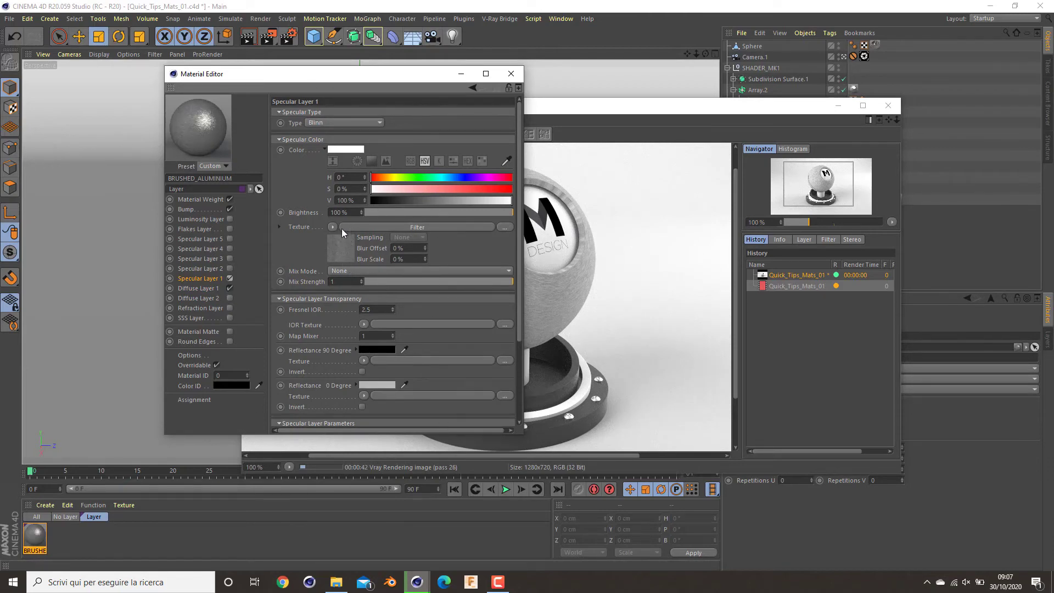
{"action": "left_click", "coordinate": [335, 252]}
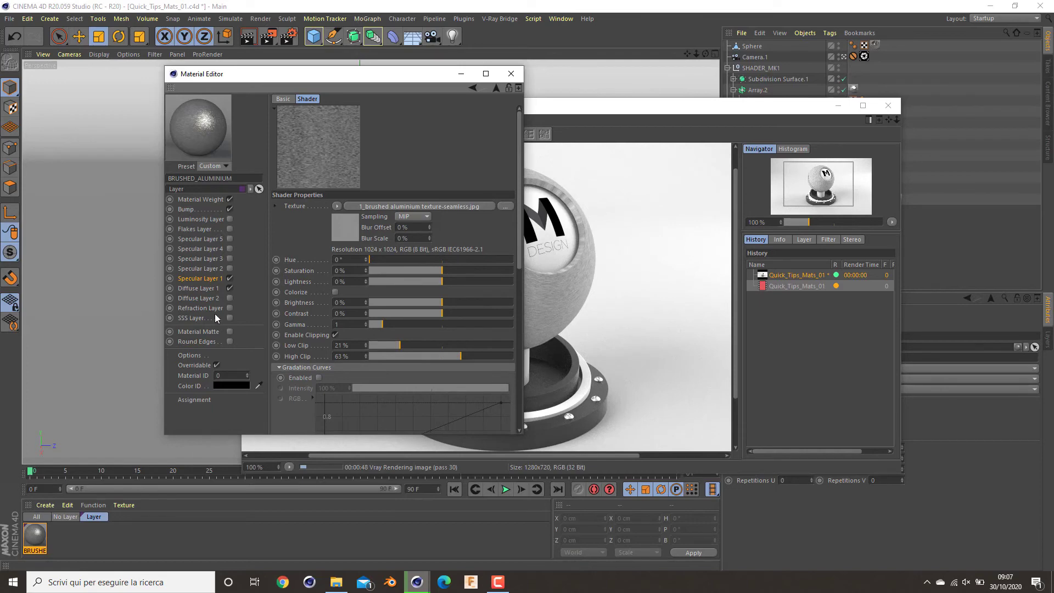
{"action": "left_click", "coordinate": [200, 279]}
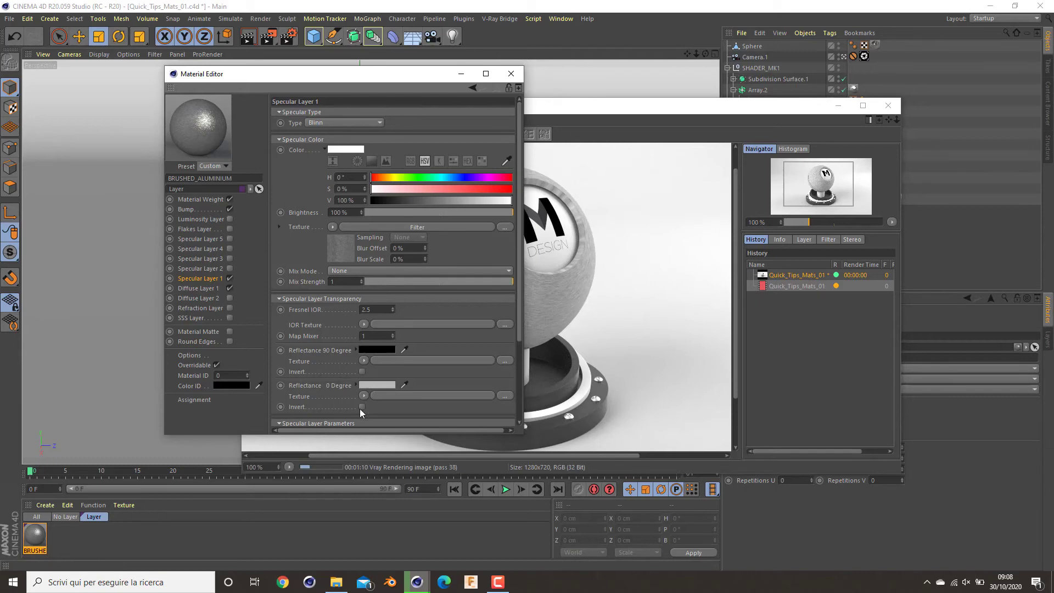
Make the Reflectance 0 Degree colour light grey with V at 72%.
{"action": "left_click", "coordinate": [380, 383]}
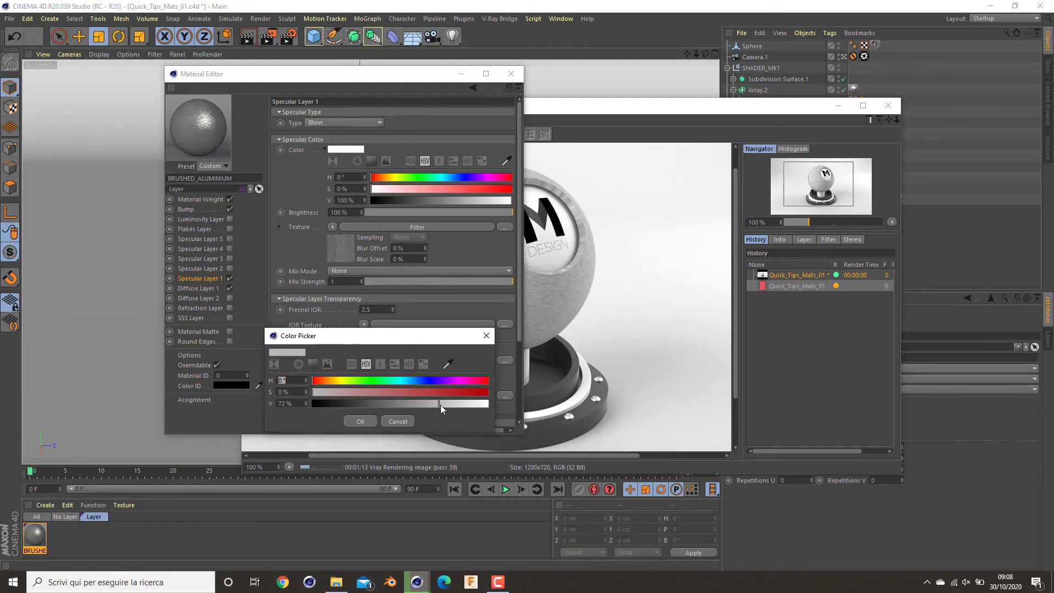
{"action": "left_click", "coordinate": [374, 421]}
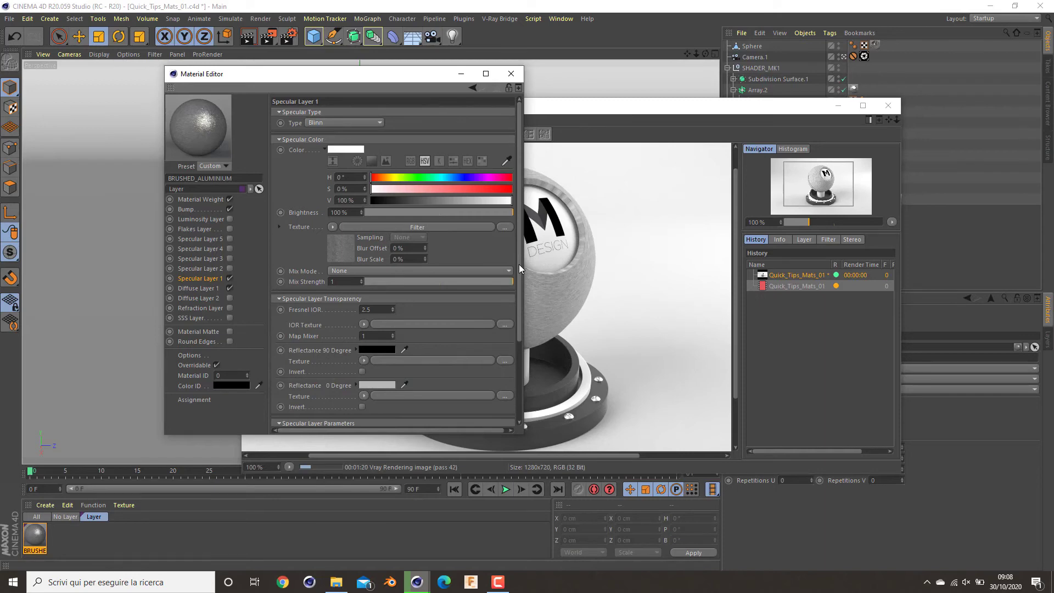
{"action": "scroll", "coordinate": [518, 261], "scroll_direction": "down", "scroll_amount": 2}
{"action": "scroll", "coordinate": [523, 289], "scroll_direction": "down", "scroll_amount": 3}
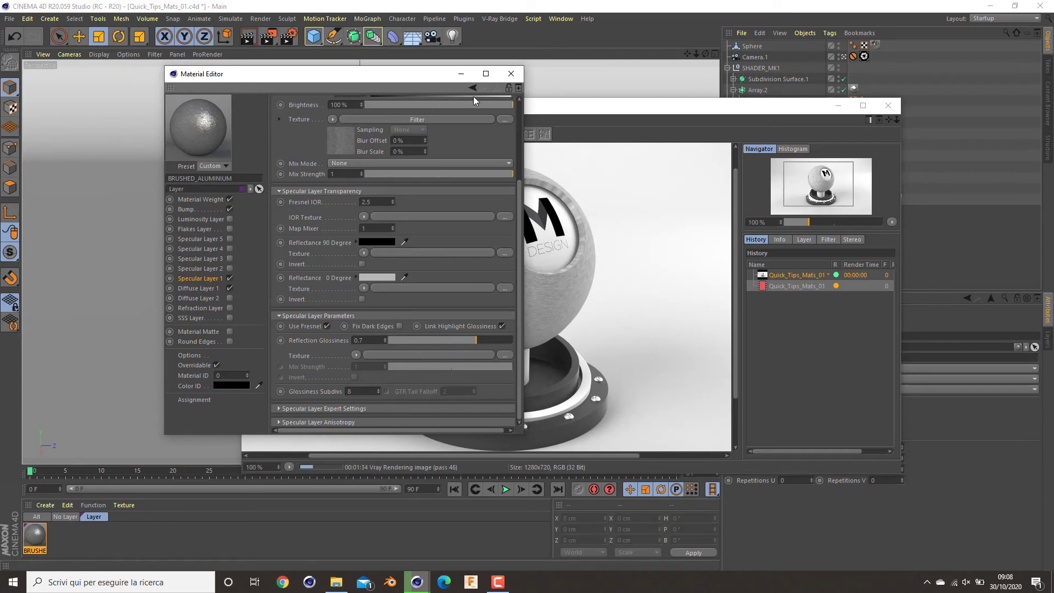
Close the Material Editor and re-render the sphere, stopping the previous render.
{"action": "left_click", "coordinate": [511, 75]}
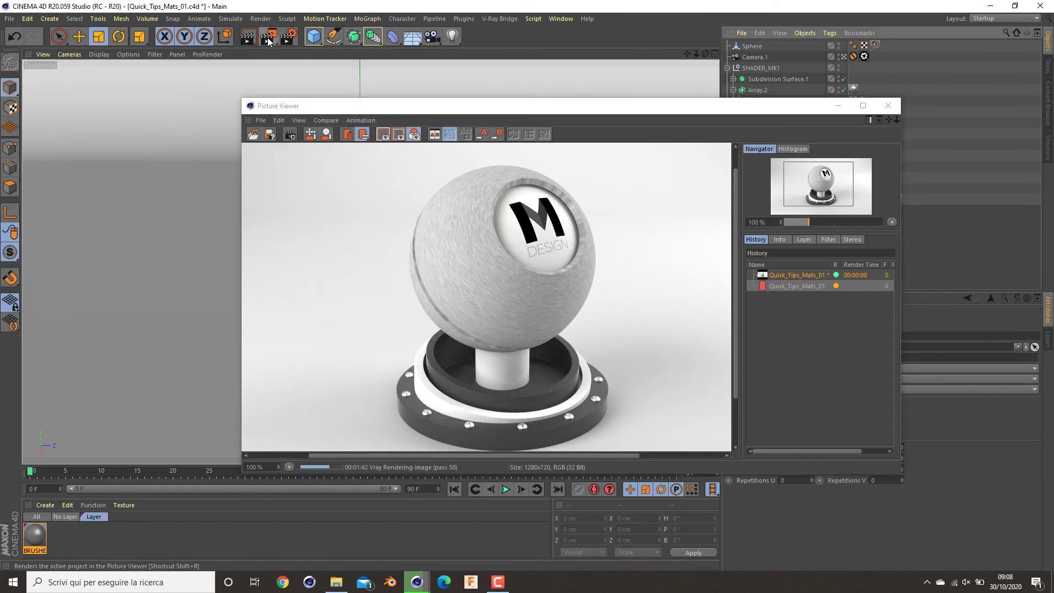
{"action": "left_click", "coordinate": [269, 38]}
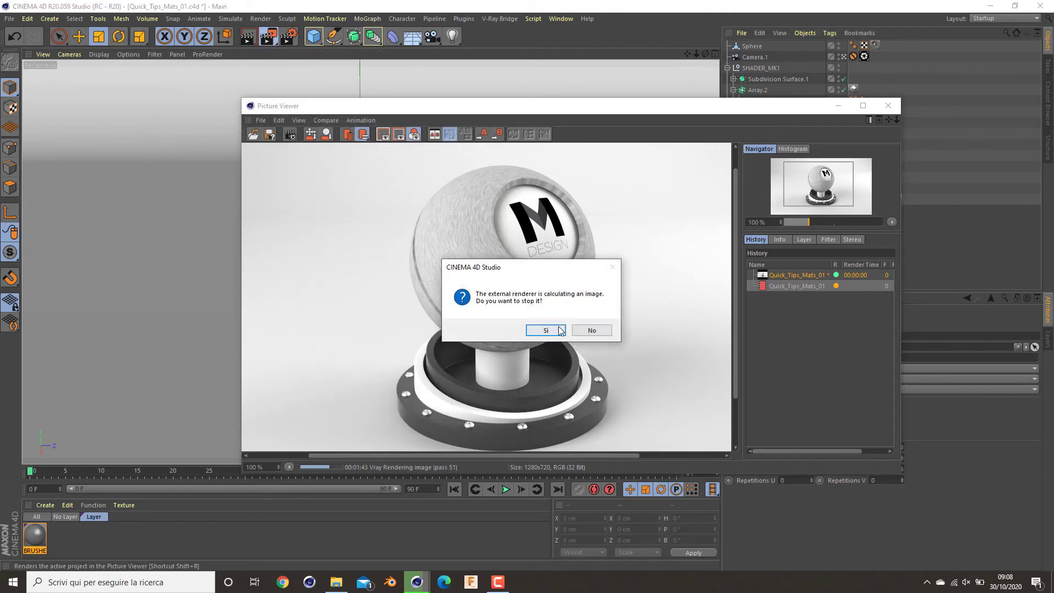
{"action": "left_click", "coordinate": [548, 331]}
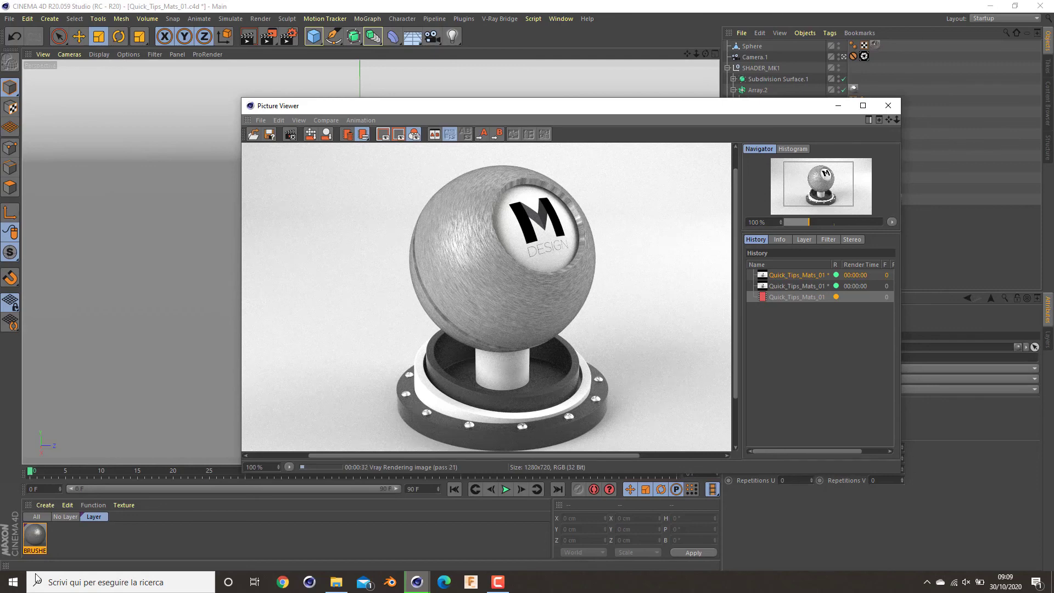
Reopen the BRUSHED_ALUMINIUM material in the Material Editor, then close it again.
{"action": "left_click", "coordinate": [29, 548]}
{"action": "double_click", "coordinate": [29, 548]}
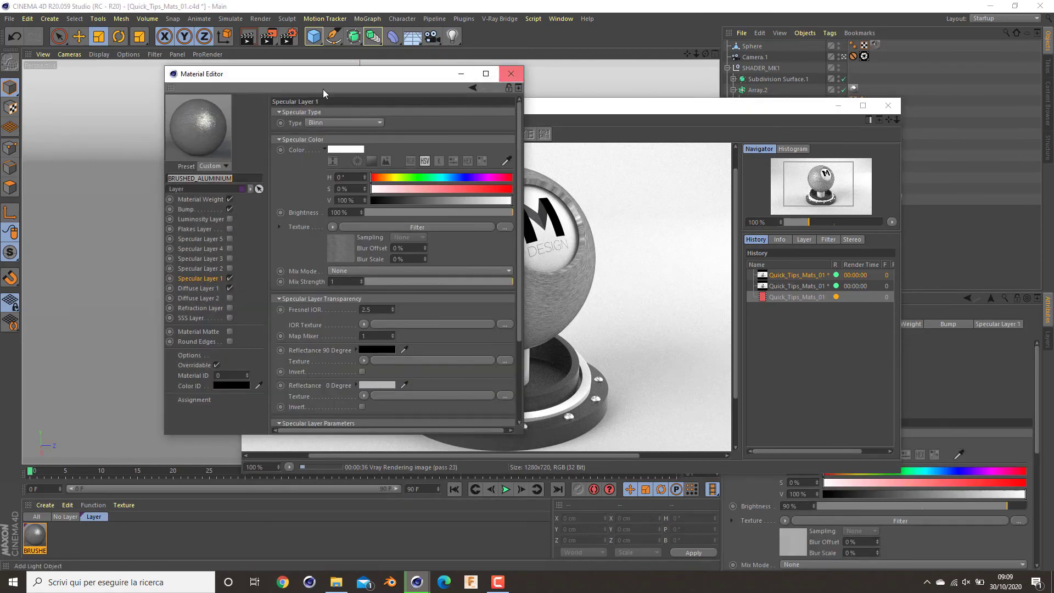
{"action": "left_click_drag", "start_coordinate": [426, 81], "coordinate": [358, 103]}
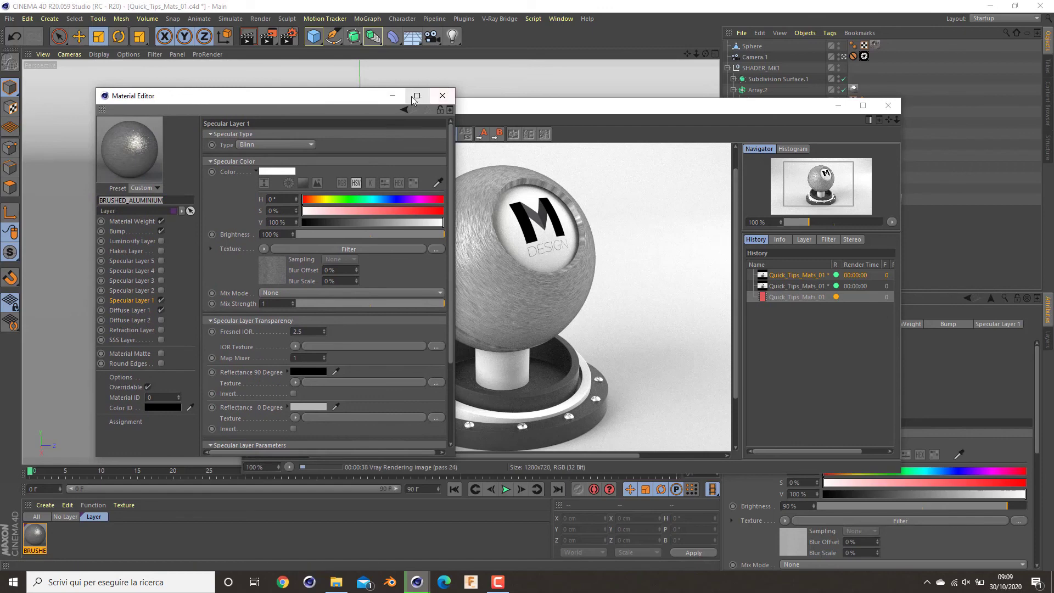
{"action": "left_click", "coordinate": [442, 97]}
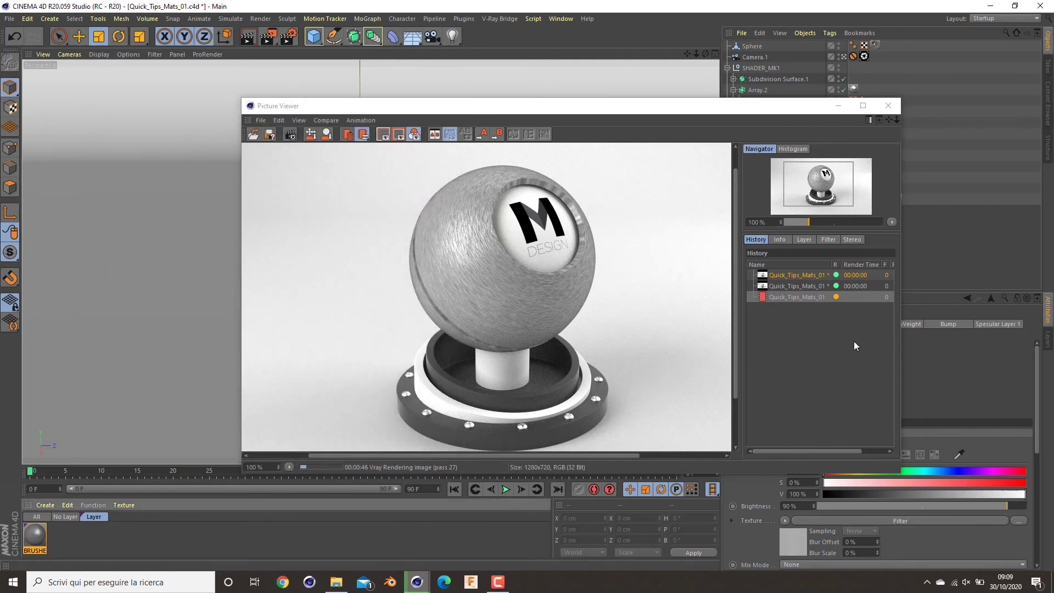